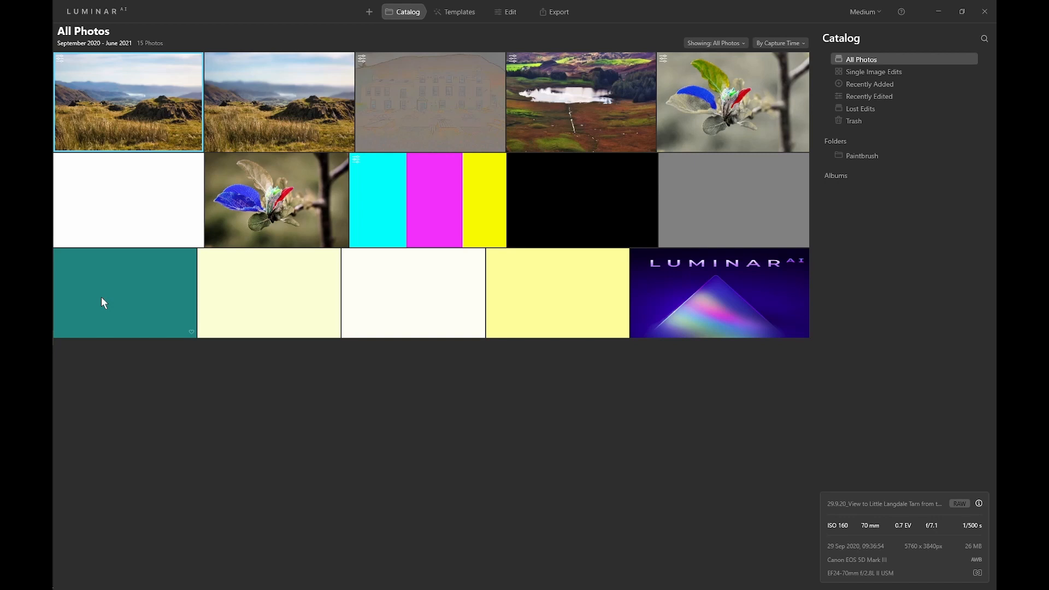
Step: Open White.jpg for editing and add a Texture layer in Local Masking
{"action": "key", "text": "Down"}
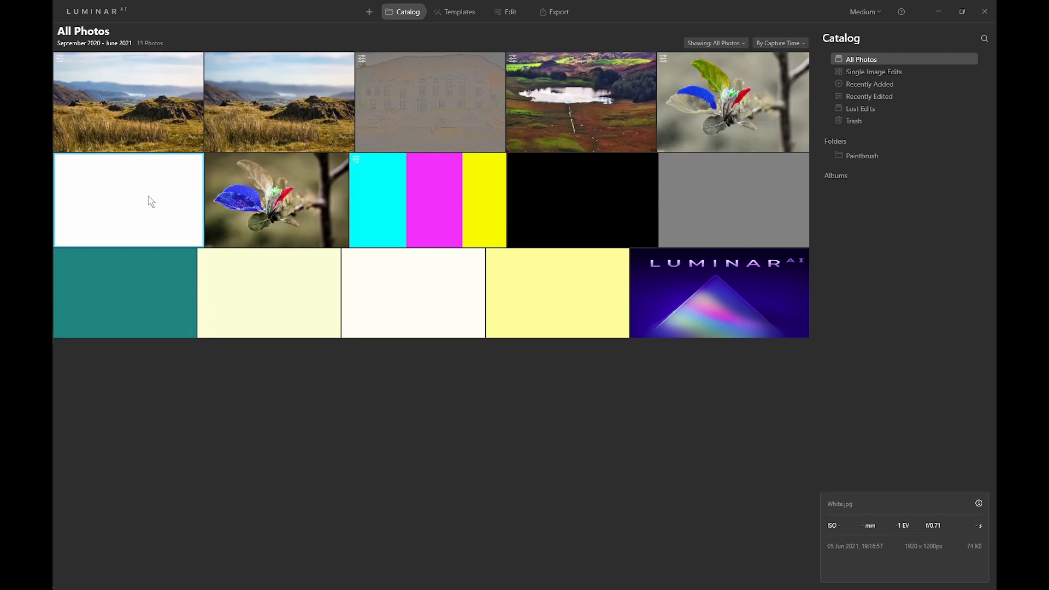
{"action": "left_click", "coordinate": [508, 12]}
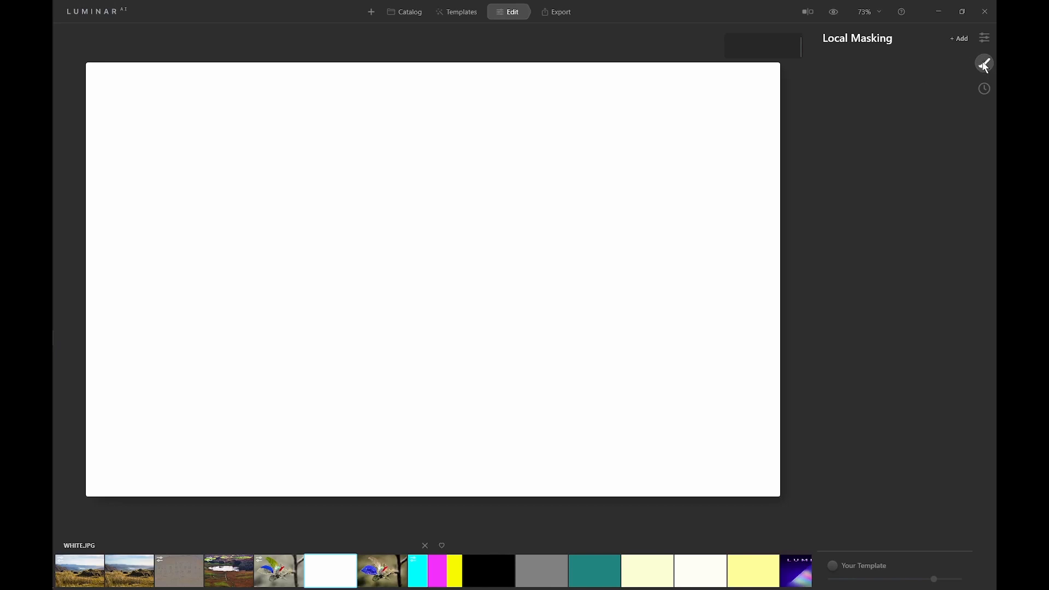
{"action": "left_click", "coordinate": [958, 38]}
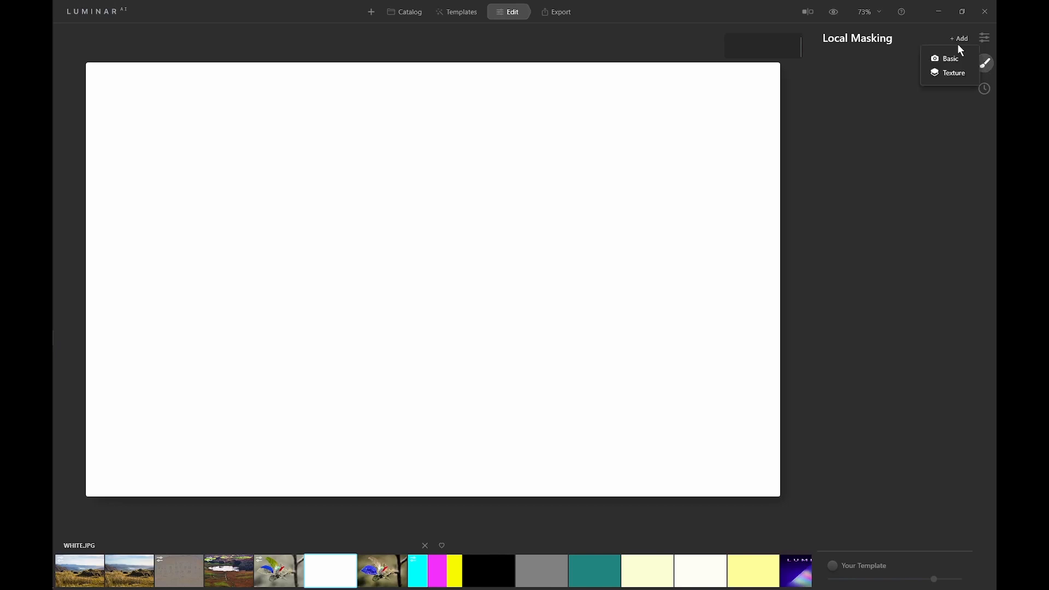
{"action": "left_click", "coordinate": [951, 73]}
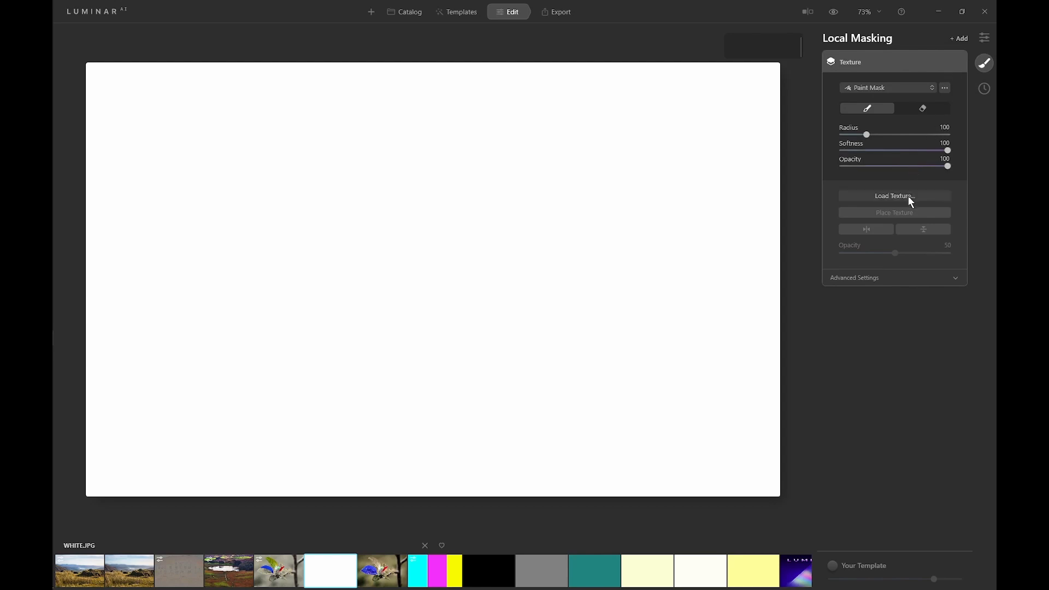
Step: Load Slight warm white.jpg as the layer's texture and set the texture opacity to 100
{"action": "left_click", "coordinate": [908, 195]}
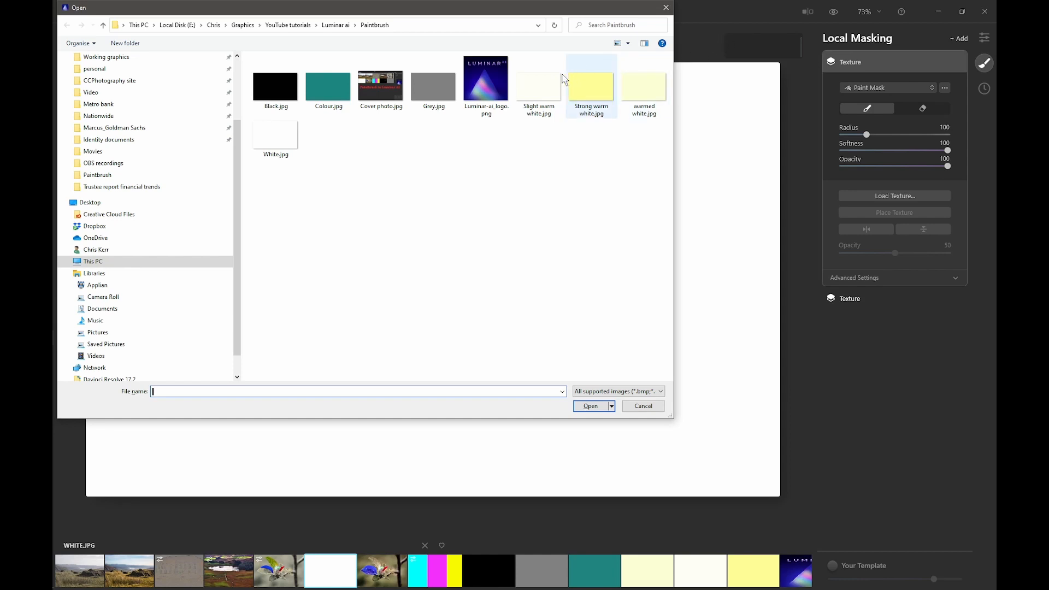
{"action": "left_click", "coordinate": [536, 93]}
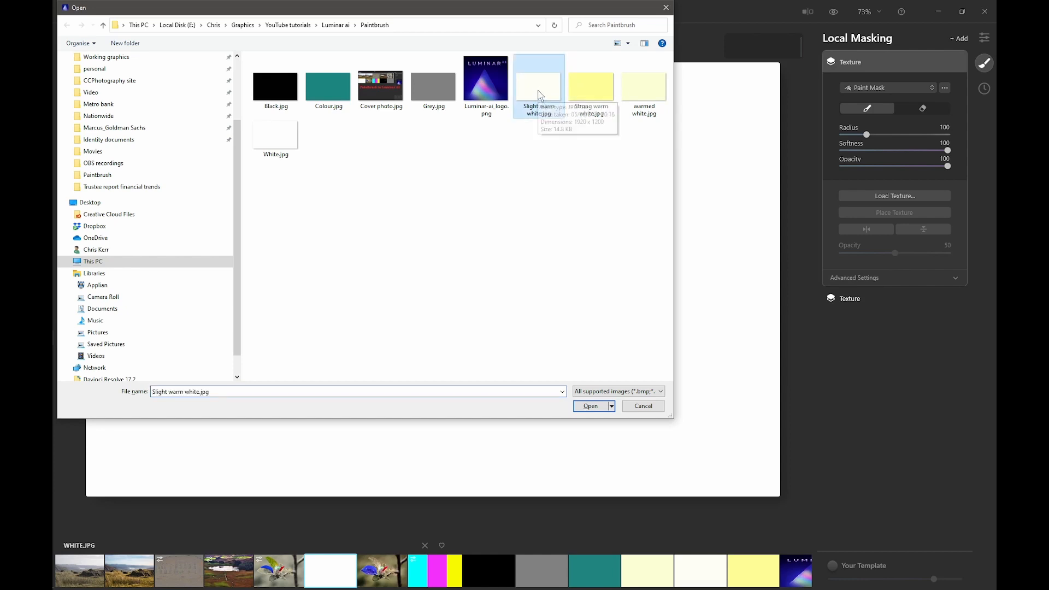
{"action": "double_click", "coordinate": [539, 94]}
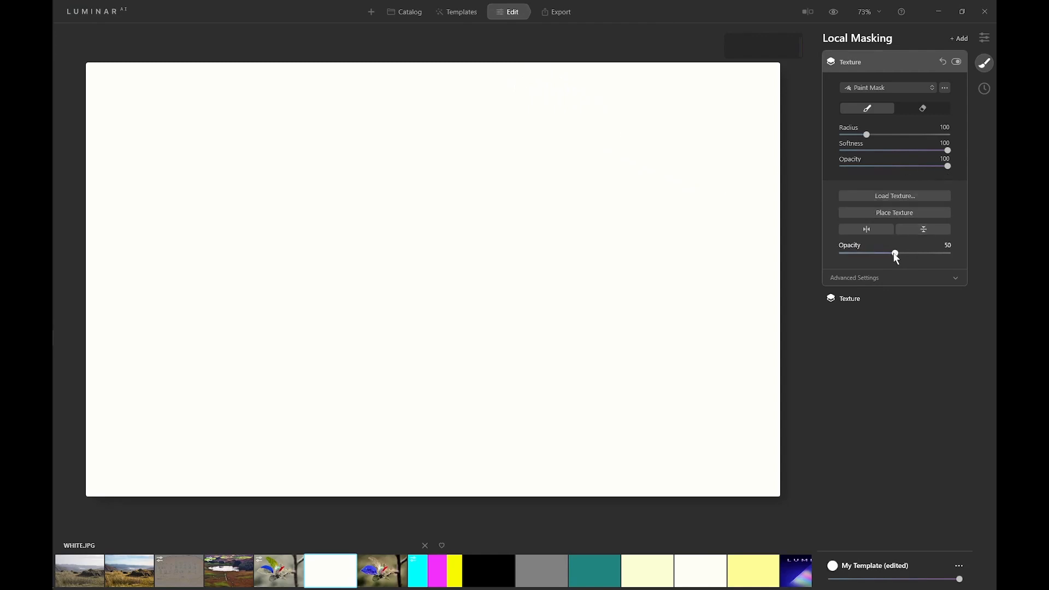
{"action": "left_click_drag", "start_coordinate": [893, 253], "coordinate": [965, 260]}
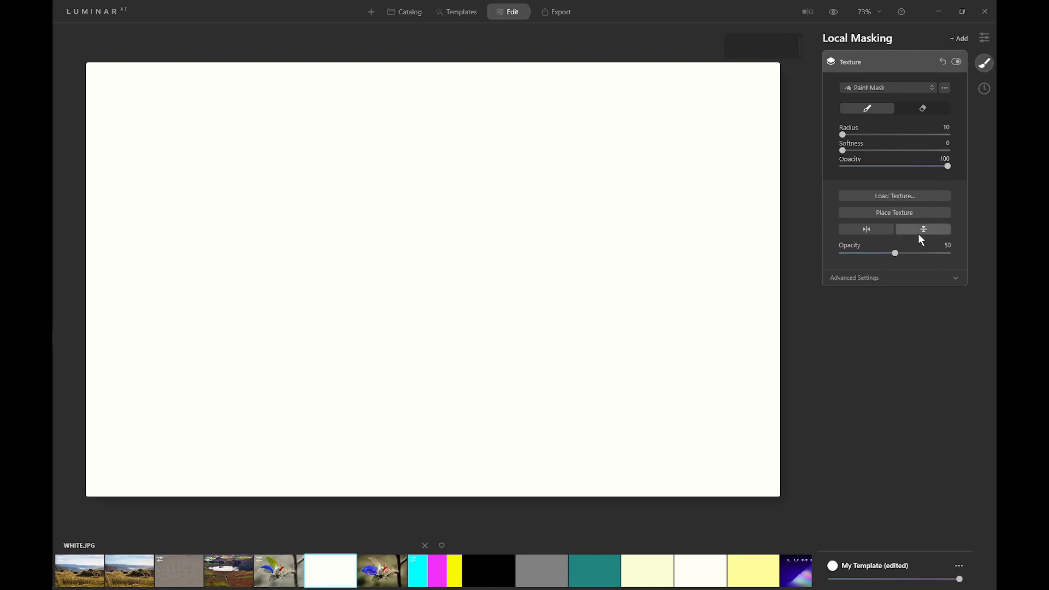
{"action": "mouse_move", "coordinate": [895, 253]}
{"action": "left_mouse_down"}
{"action": "mouse_move", "coordinate": [951, 261]}
{"action": "mouse_move", "coordinate": [960, 276]}
{"action": "left_mouse_up"}
Step: Turn the texture pink with brightness -49, contrast -100, saturation 100 and hue -50 in its advanced settings
{"action": "left_click", "coordinate": [866, 277]}
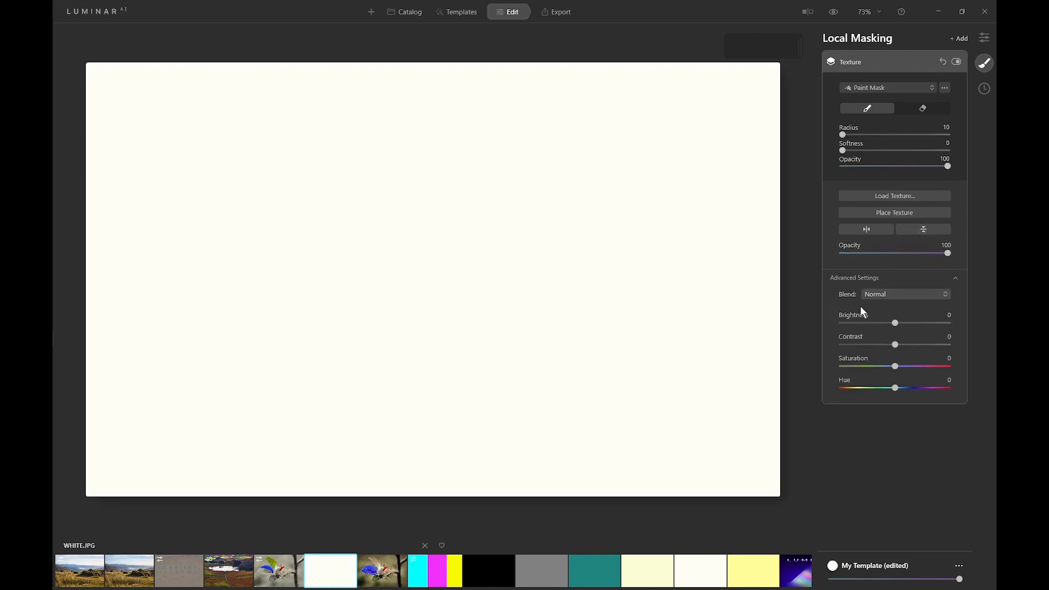
{"action": "mouse_move", "coordinate": [896, 387]}
{"action": "left_mouse_down"}
{"action": "mouse_move", "coordinate": [942, 388]}
{"action": "mouse_move", "coordinate": [900, 389]}
{"action": "left_mouse_up"}
{"action": "left_click_drag", "start_coordinate": [895, 323], "coordinate": [869, 323]}
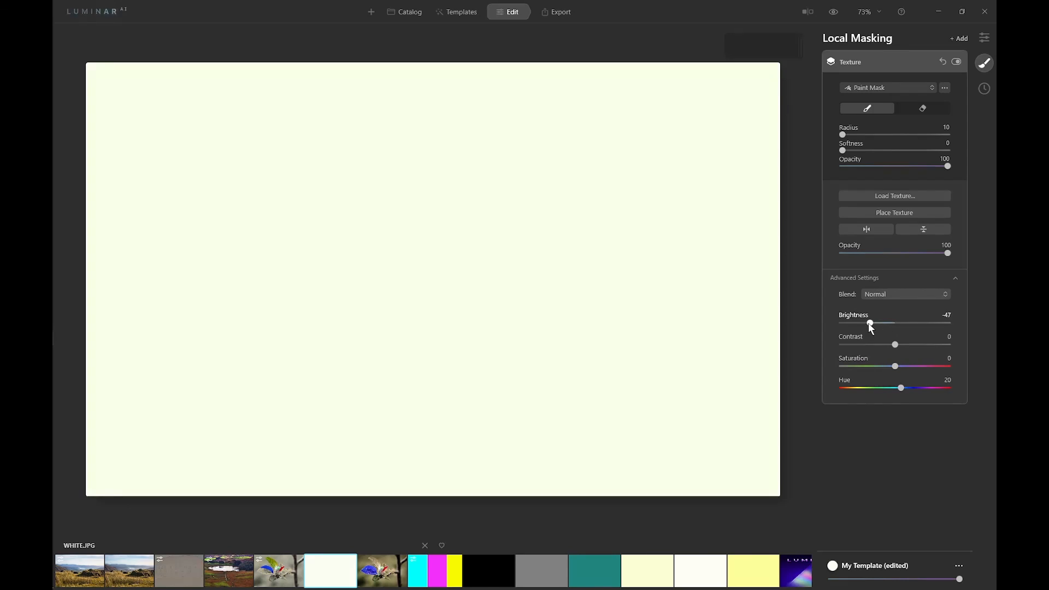
{"action": "left_click_drag", "start_coordinate": [894, 366], "coordinate": [875, 387]}
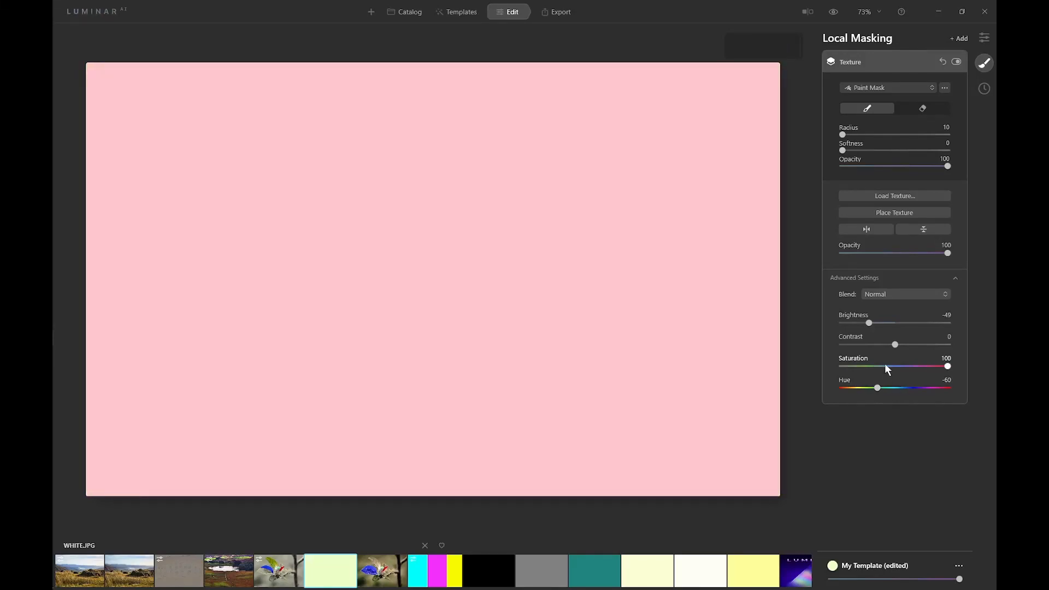
{"action": "left_click_drag", "start_coordinate": [894, 344], "coordinate": [880, 387]}
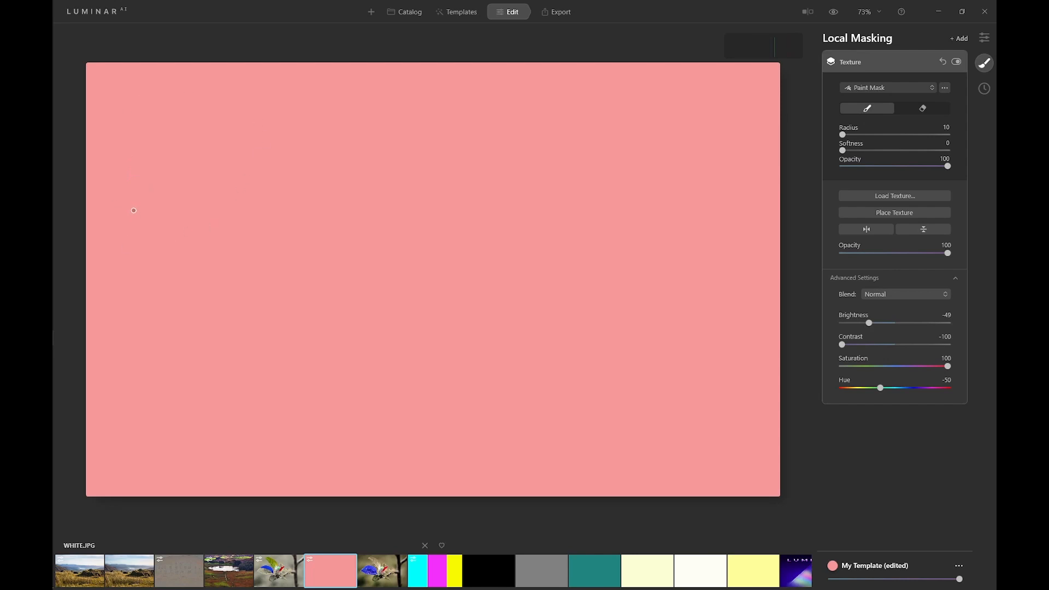
Step: Paint the word "HELLO!" freehand with an underline beneath it on the left half of the image
{"action": "mouse_move", "coordinate": [104, 194]}
{"action": "left_mouse_down"}
{"action": "mouse_move", "coordinate": [118, 292]}
{"action": "mouse_move", "coordinate": [155, 254]}
{"action": "left_mouse_up"}
{"action": "left_click_drag", "start_coordinate": [135, 210], "coordinate": [170, 285]}
{"action": "mouse_move", "coordinate": [170, 209]}
{"action": "left_mouse_down"}
{"action": "mouse_move", "coordinate": [212, 254]}
{"action": "mouse_move", "coordinate": [207, 227]}
{"action": "mouse_move", "coordinate": [170, 218]}
{"action": "left_mouse_up"}
{"action": "left_click_drag", "start_coordinate": [229, 195], "coordinate": [268, 259]}
{"action": "mouse_move", "coordinate": [264, 194]}
{"action": "left_mouse_down"}
{"action": "mouse_move", "coordinate": [303, 260]}
{"action": "mouse_move", "coordinate": [331, 255]}
{"action": "mouse_move", "coordinate": [343, 197]}
{"action": "left_mouse_up"}
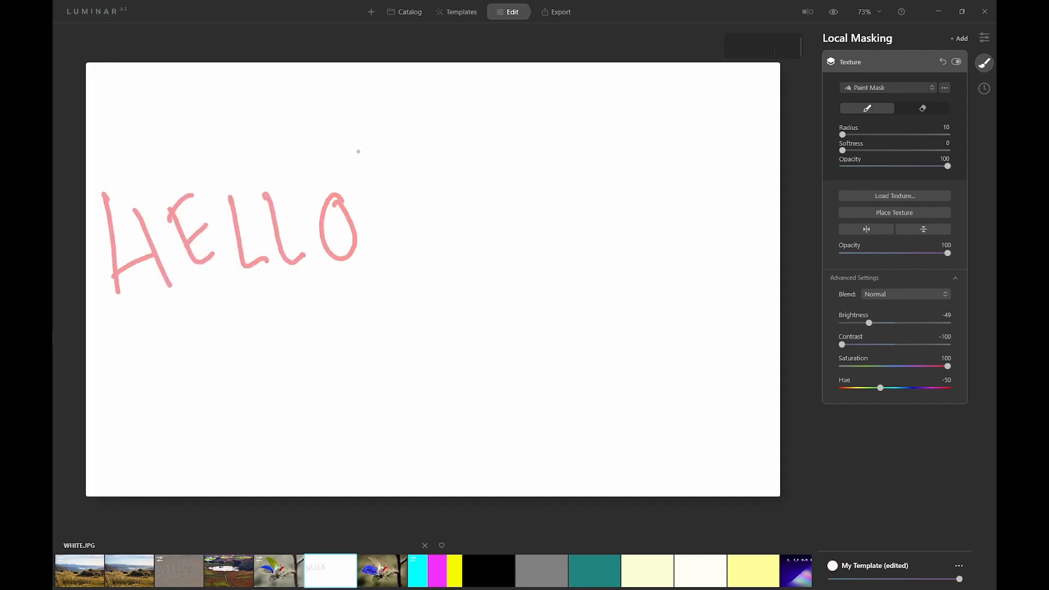
{"action": "left_click_drag", "start_coordinate": [356, 148], "coordinate": [374, 206]}
{"action": "left_click", "coordinate": [383, 265]}
{"action": "left_click_drag", "start_coordinate": [100, 344], "coordinate": [467, 277]}
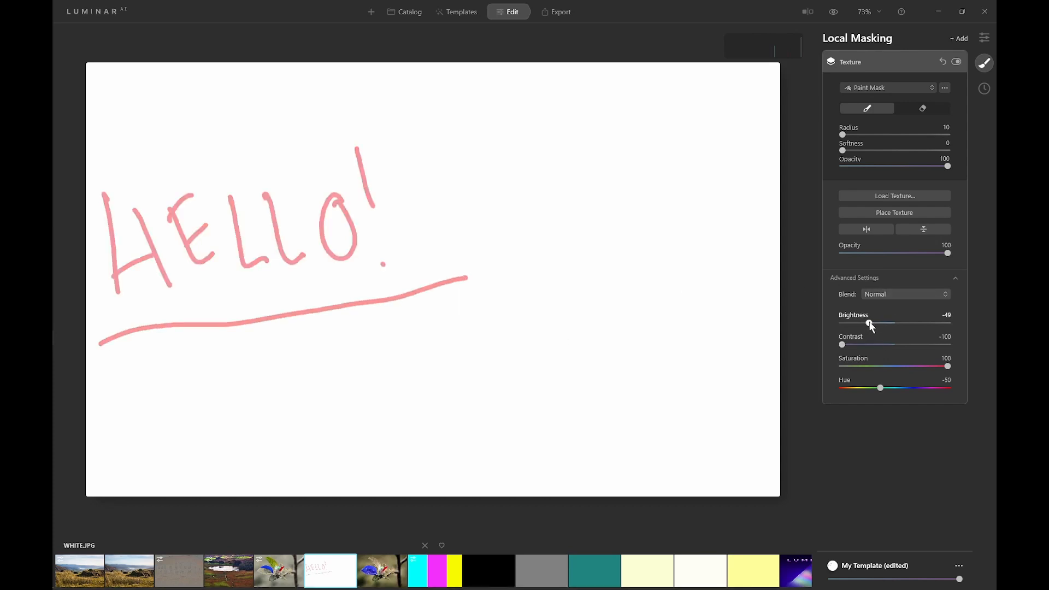
Step: Turn the painted lettering black by setting the texture's blend mode to Subtract with brightness 100 and contrast 100
{"action": "mouse_move", "coordinate": [869, 323]}
{"action": "left_mouse_down"}
{"action": "mouse_move", "coordinate": [837, 325]}
{"action": "mouse_move", "coordinate": [850, 344]}
{"action": "mouse_move", "coordinate": [973, 337]}
{"action": "left_mouse_up"}
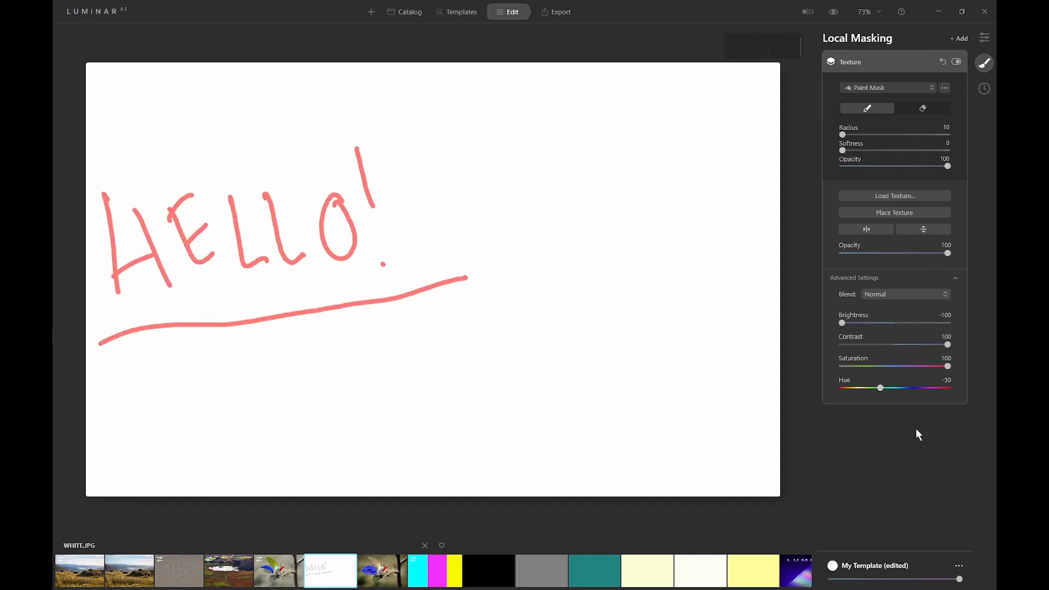
{"action": "left_click", "coordinate": [882, 293]}
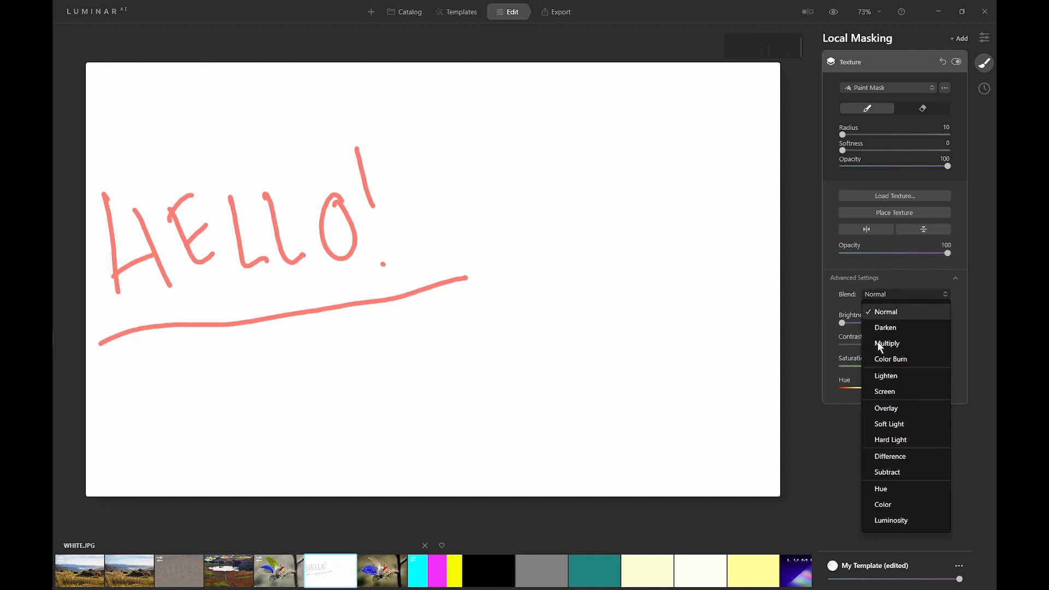
{"action": "left_click", "coordinate": [895, 473]}
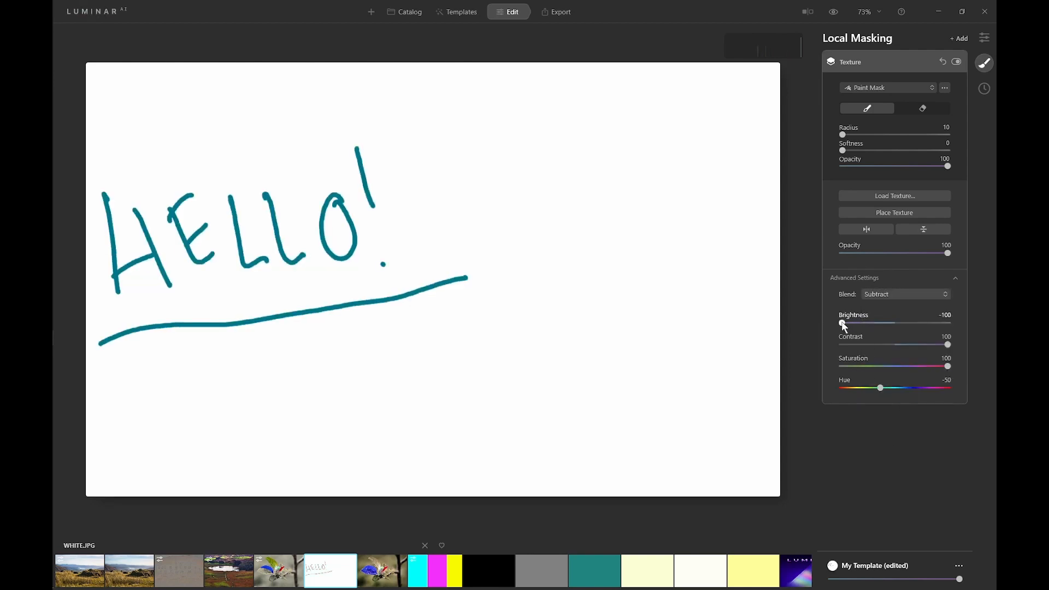
{"action": "left_click_drag", "start_coordinate": [843, 323], "coordinate": [979, 310]}
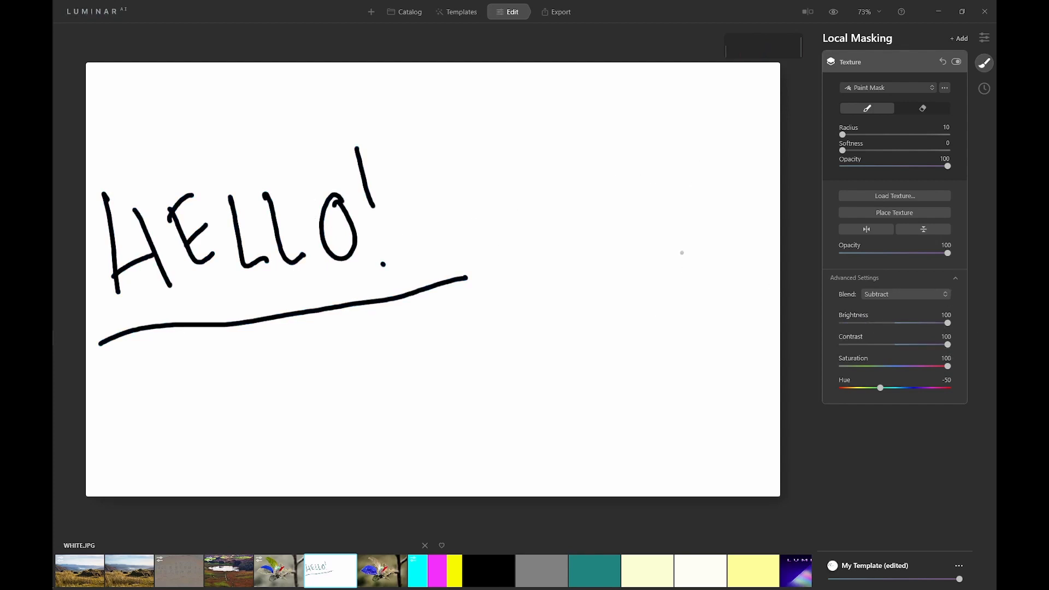
{"action": "left_click", "coordinate": [877, 291]}
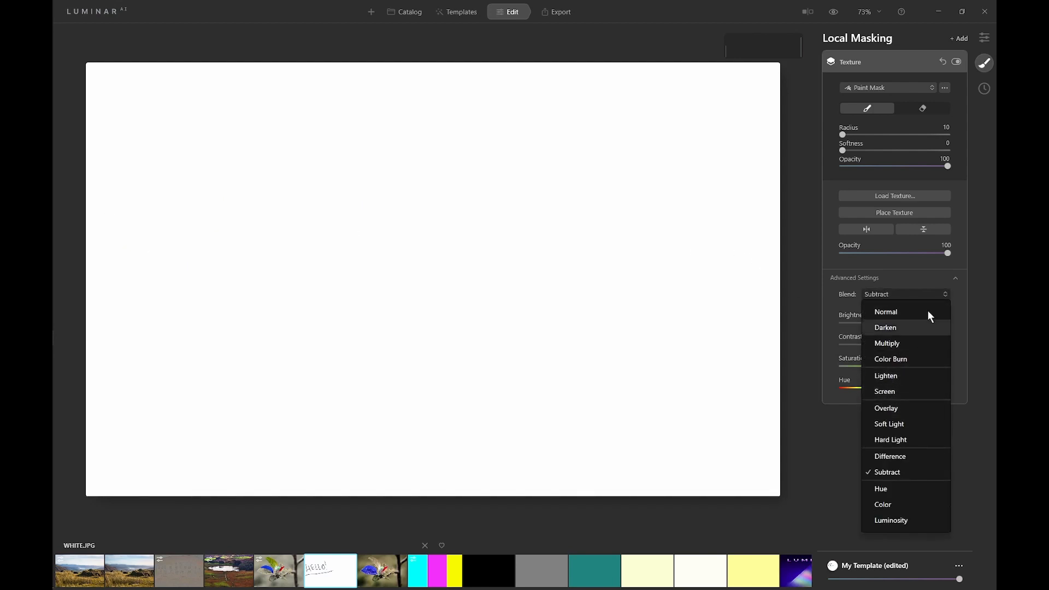
{"action": "left_click", "coordinate": [978, 246]}
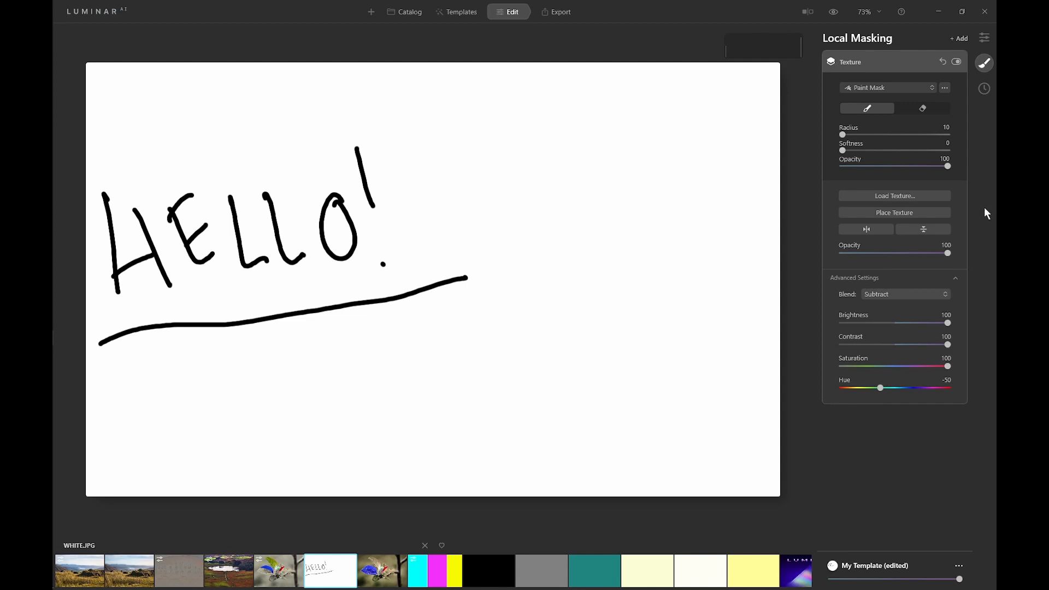
Step: Add a second Texture layer, load Colour.jpg into it and set its texture opacity to 100
{"action": "left_click", "coordinate": [872, 64]}
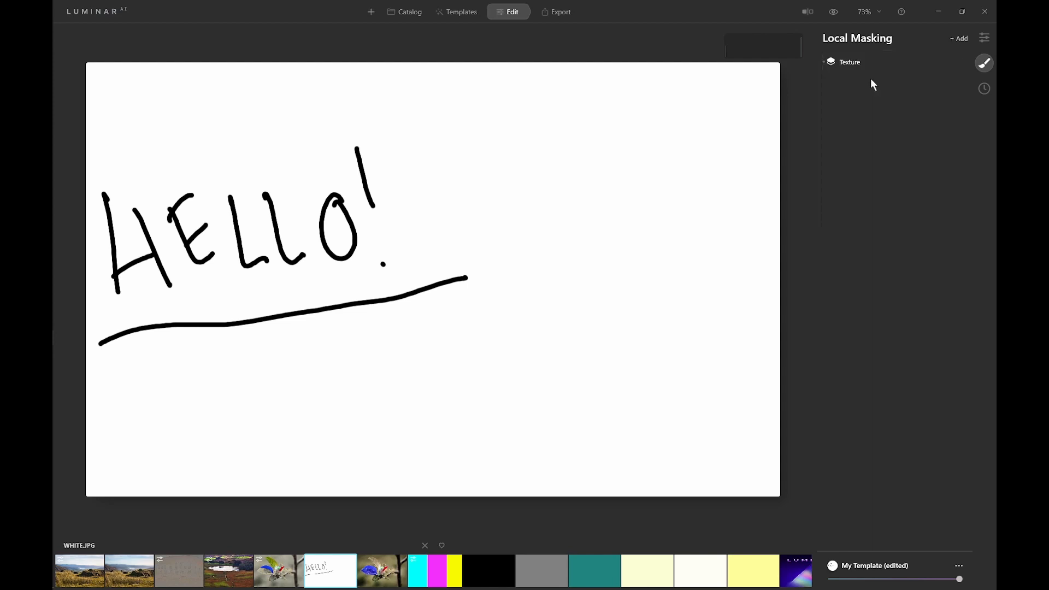
{"action": "left_click", "coordinate": [959, 40]}
{"action": "left_click", "coordinate": [952, 72]}
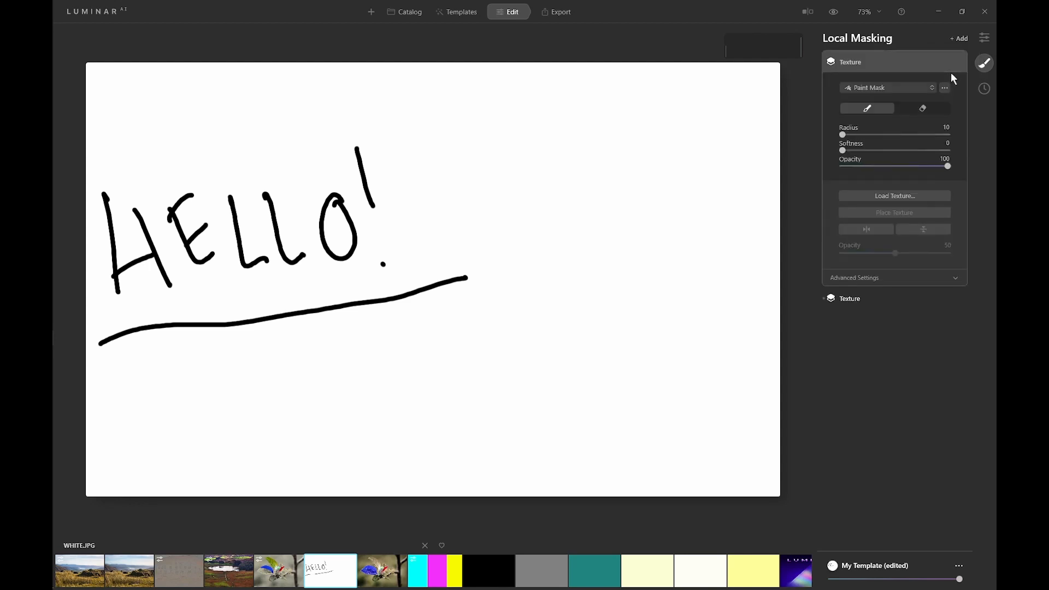
{"action": "left_click", "coordinate": [897, 194]}
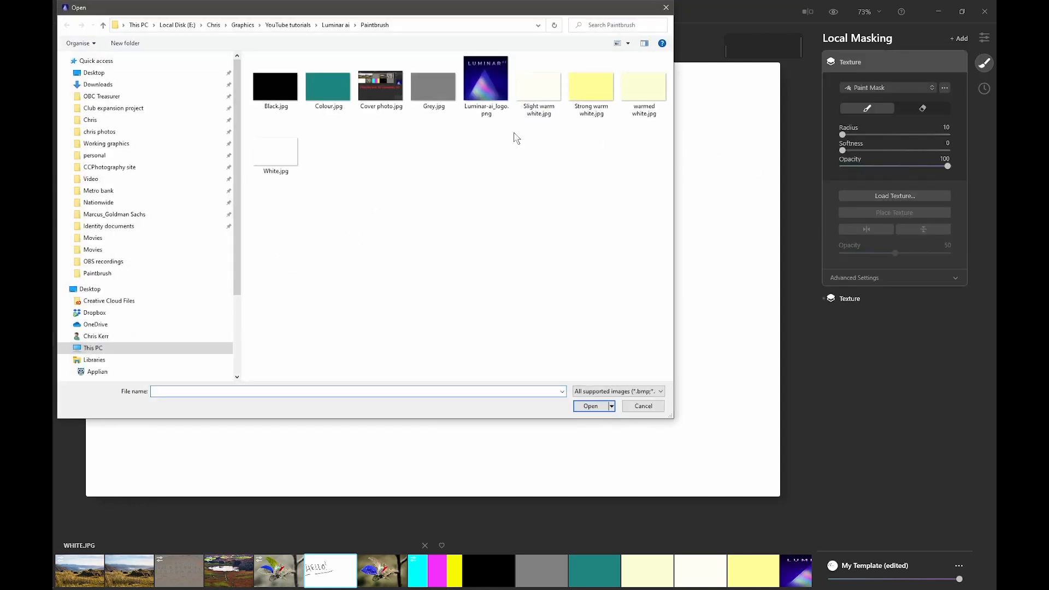
{"action": "double_click", "coordinate": [330, 89]}
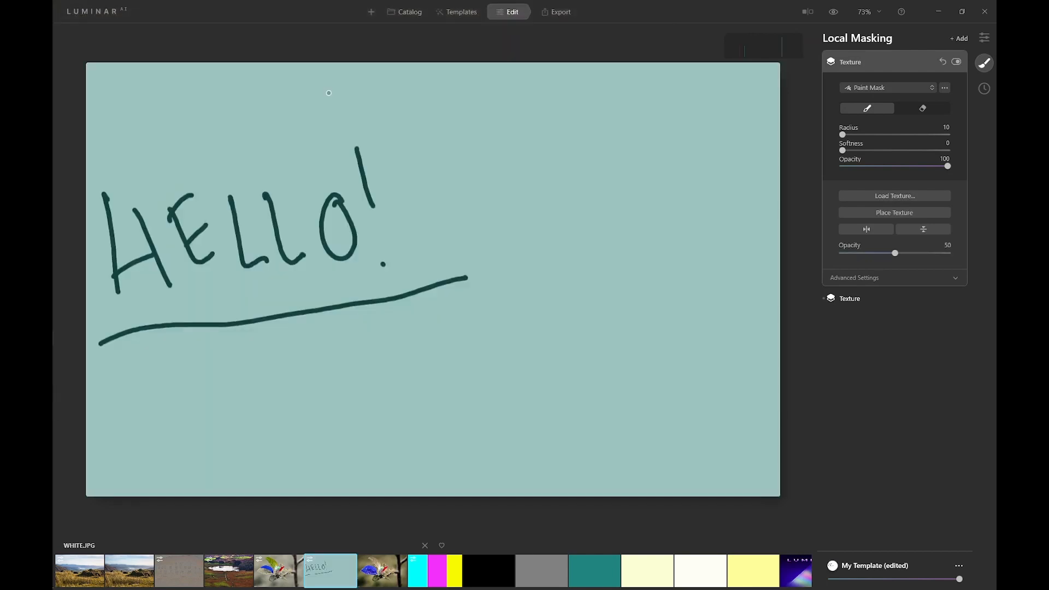
{"action": "left_click_drag", "start_coordinate": [895, 253], "coordinate": [958, 259]}
Step: Make the second texture deep blue with hue 60, brightness -6 and contrast 73 in its advanced settings
{"action": "left_click", "coordinate": [876, 277]}
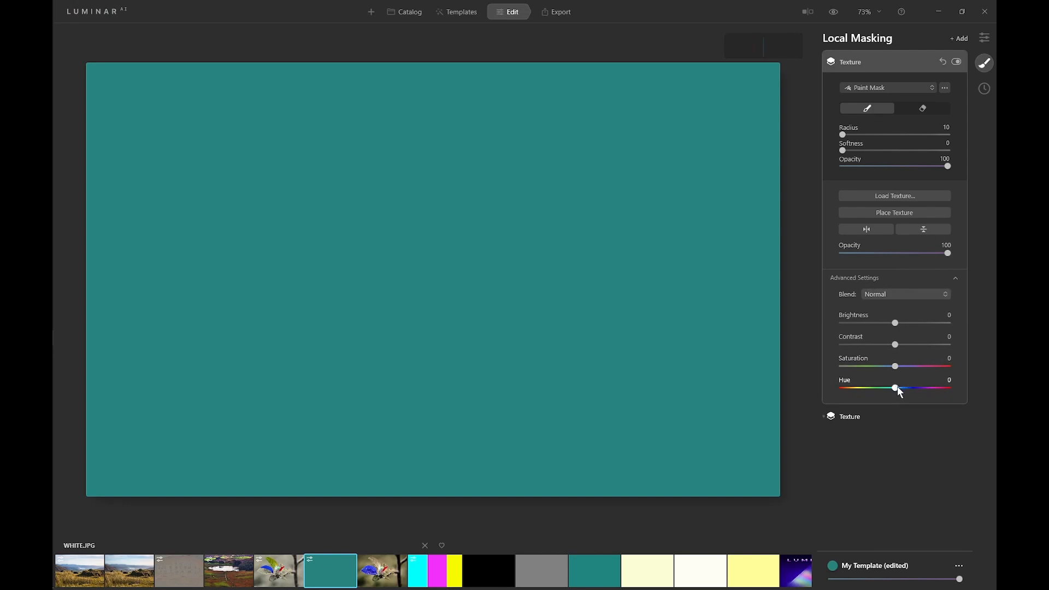
{"action": "left_click_drag", "start_coordinate": [897, 387], "coordinate": [913, 388]}
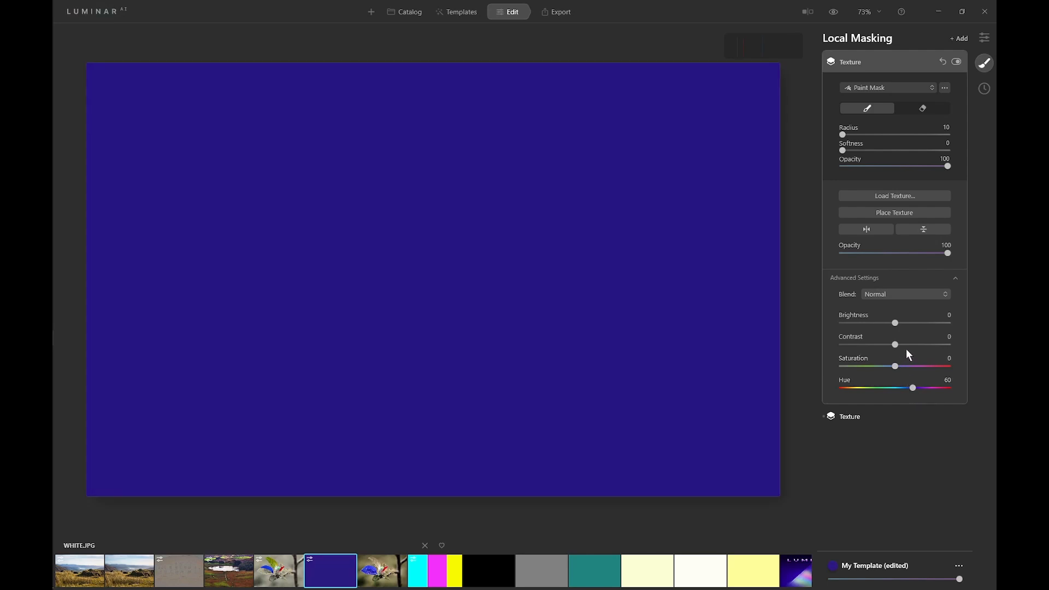
{"action": "mouse_move", "coordinate": [895, 323]}
{"action": "left_mouse_down"}
{"action": "mouse_move", "coordinate": [852, 325]}
{"action": "mouse_move", "coordinate": [940, 326]}
{"action": "mouse_move", "coordinate": [891, 327]}
{"action": "mouse_move", "coordinate": [955, 346]}
{"action": "mouse_move", "coordinate": [864, 350]}
{"action": "mouse_move", "coordinate": [957, 355]}
{"action": "mouse_move", "coordinate": [933, 348]}
{"action": "left_mouse_up"}
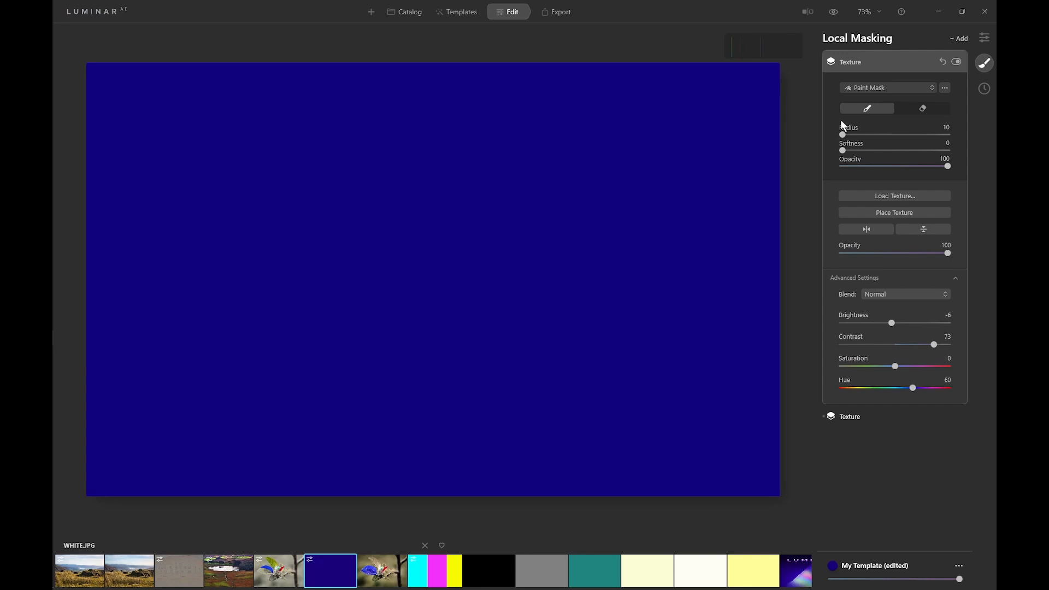
Step: Paint a second freehand "HELLO!" with an underline on the right half of the image
{"action": "left_click_drag", "start_coordinate": [484, 162], "coordinate": [492, 247]}
{"action": "left_click_drag", "start_coordinate": [490, 209], "coordinate": [511, 200]}
{"action": "mouse_move", "coordinate": [508, 166]}
{"action": "left_mouse_down"}
{"action": "mouse_move", "coordinate": [518, 262]}
{"action": "mouse_move", "coordinate": [562, 234]}
{"action": "left_mouse_up"}
{"action": "left_click_drag", "start_coordinate": [556, 160], "coordinate": [525, 183]}
{"action": "left_click_drag", "start_coordinate": [532, 216], "coordinate": [556, 203]}
{"action": "left_click_drag", "start_coordinate": [569, 164], "coordinate": [602, 239]}
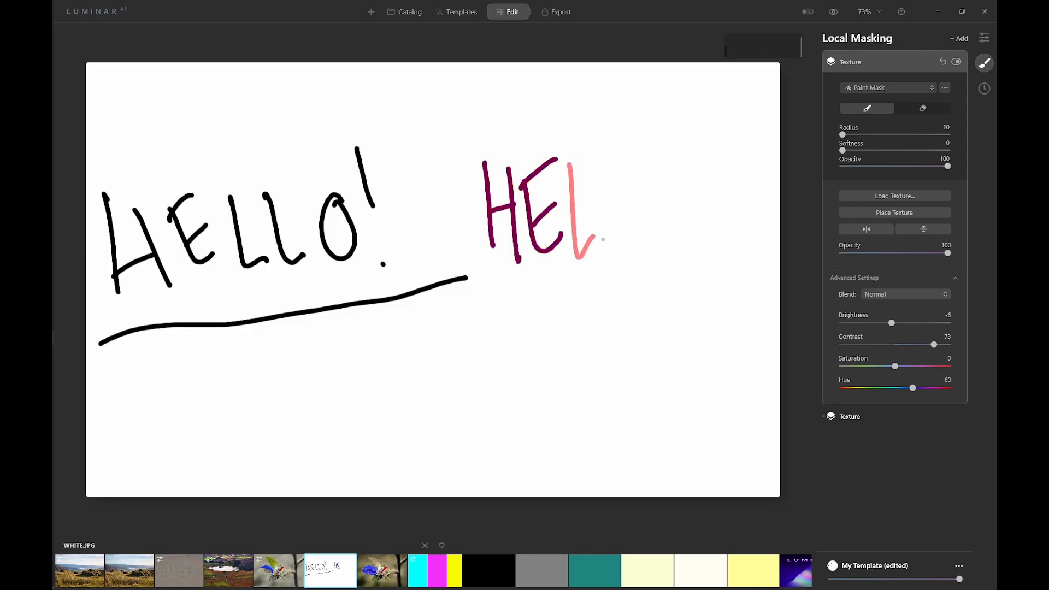
{"action": "left_click_drag", "start_coordinate": [604, 164], "coordinate": [634, 229]}
{"action": "mouse_move", "coordinate": [658, 167]}
{"action": "left_mouse_down"}
{"action": "mouse_move", "coordinate": [663, 227]}
{"action": "mouse_move", "coordinate": [662, 174]}
{"action": "left_mouse_up"}
{"action": "left_click_drag", "start_coordinate": [696, 122], "coordinate": [711, 199]}
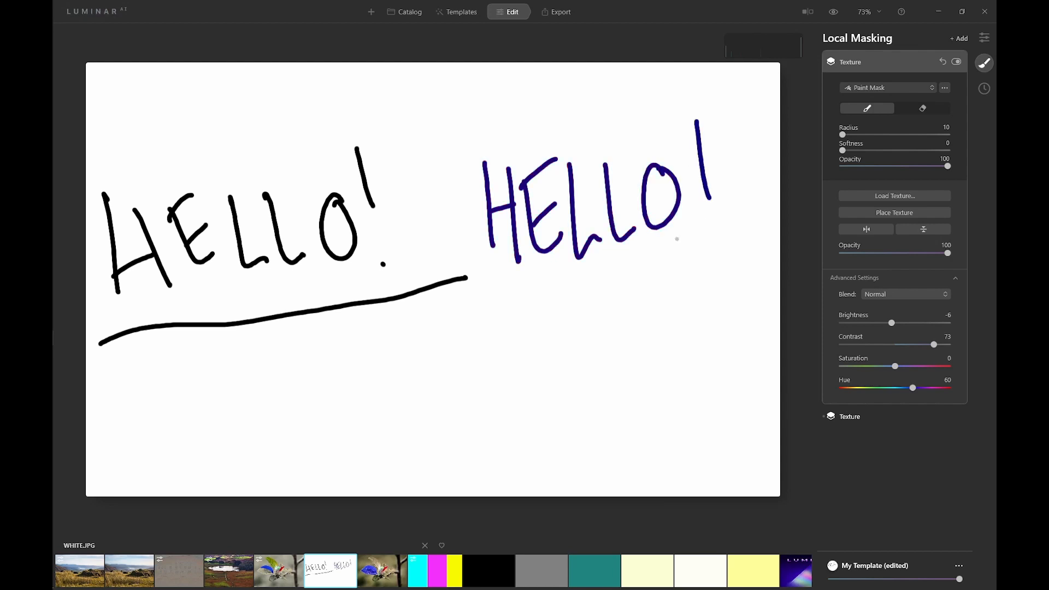
{"action": "left_click", "coordinate": [702, 234]}
{"action": "left_click_drag", "start_coordinate": [508, 322], "coordinate": [779, 251]}
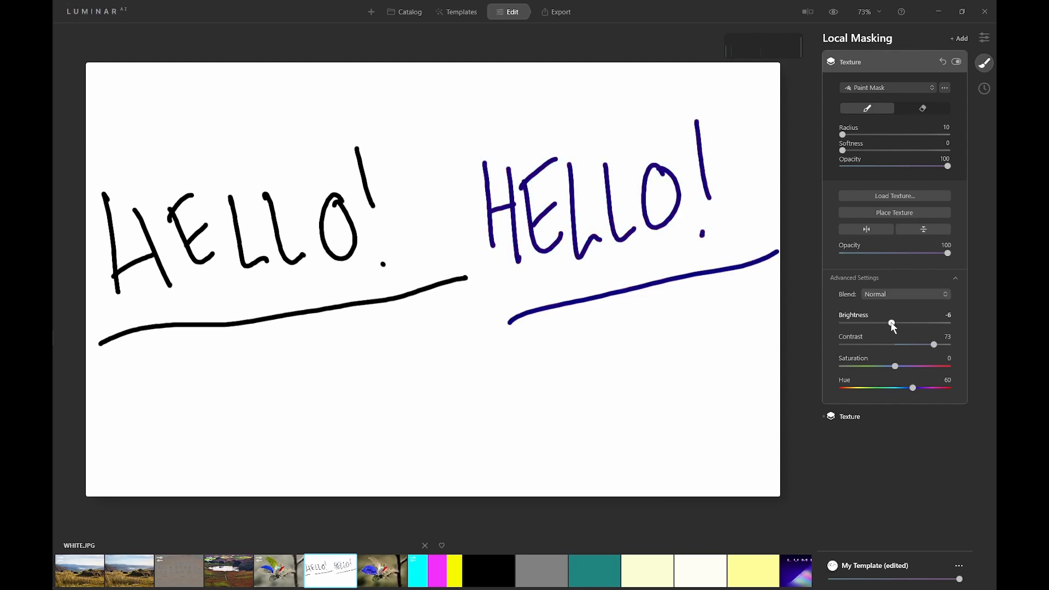
Step: Turn the second lettering near-black using the Subtract blend mode with brightness 100, contrast 100 and saturation -72
{"action": "mouse_move", "coordinate": [892, 325]}
{"action": "left_mouse_down"}
{"action": "mouse_move", "coordinate": [867, 323]}
{"action": "mouse_move", "coordinate": [948, 324]}
{"action": "mouse_move", "coordinate": [888, 345]}
{"action": "mouse_move", "coordinate": [938, 365]}
{"action": "left_mouse_up"}
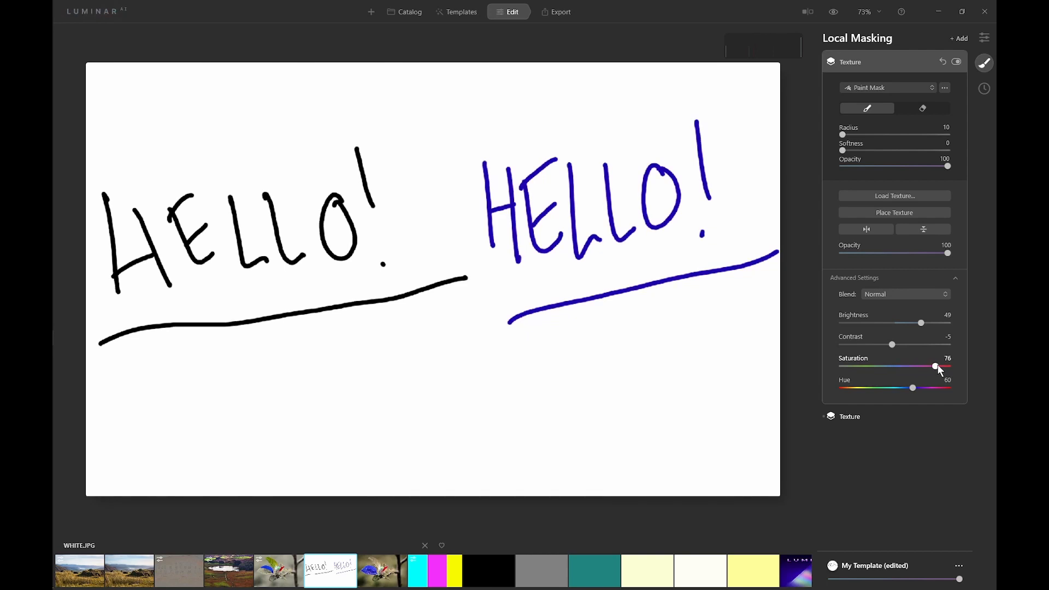
{"action": "left_click", "coordinate": [895, 294]}
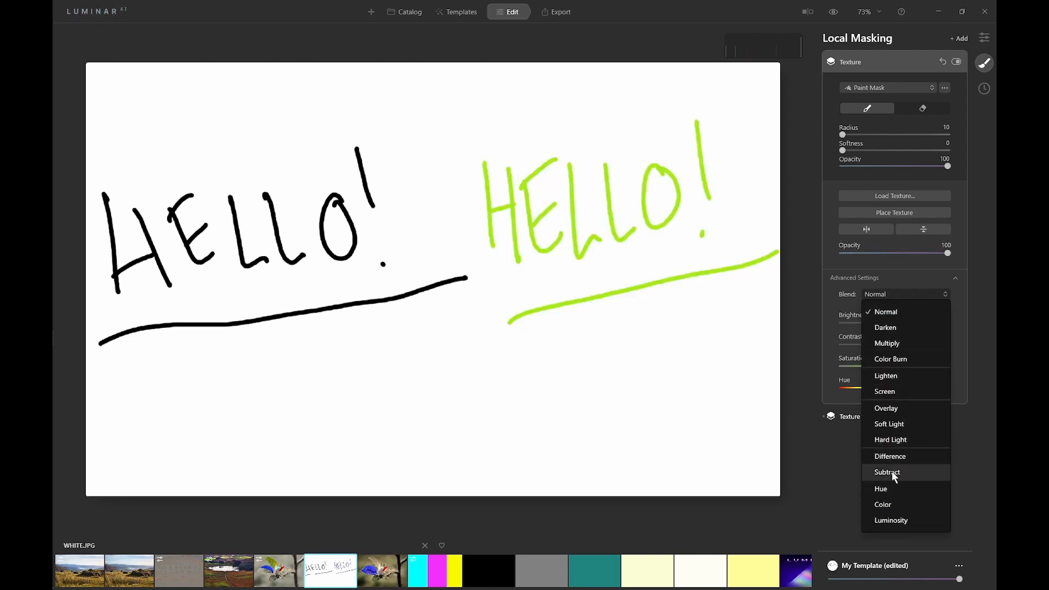
{"action": "left_click", "coordinate": [891, 471]}
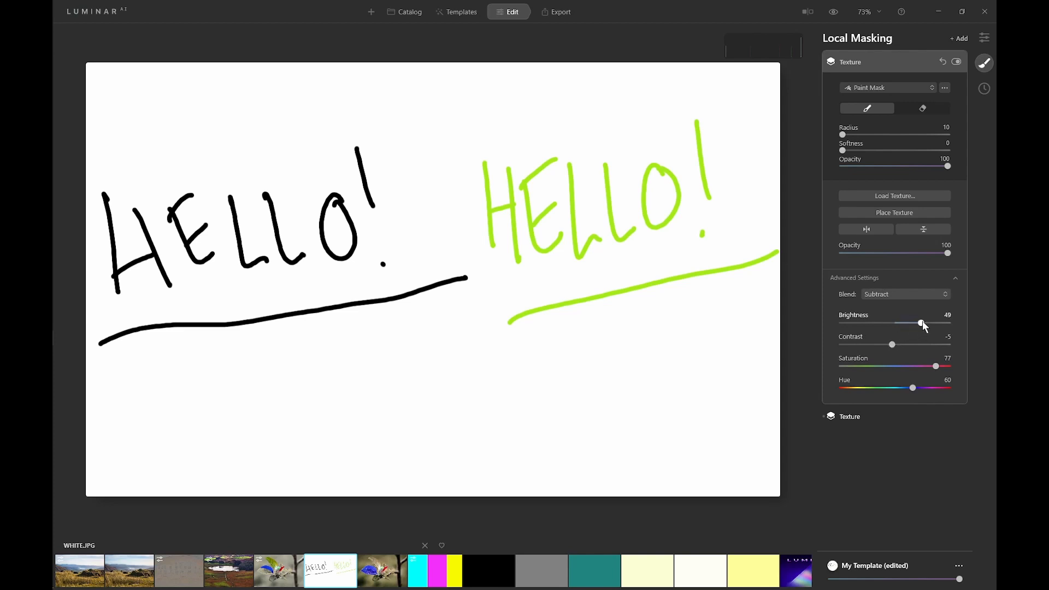
{"action": "left_click_drag", "start_coordinate": [923, 322], "coordinate": [953, 327]}
{"action": "left_click_drag", "start_coordinate": [891, 344], "coordinate": [981, 345]}
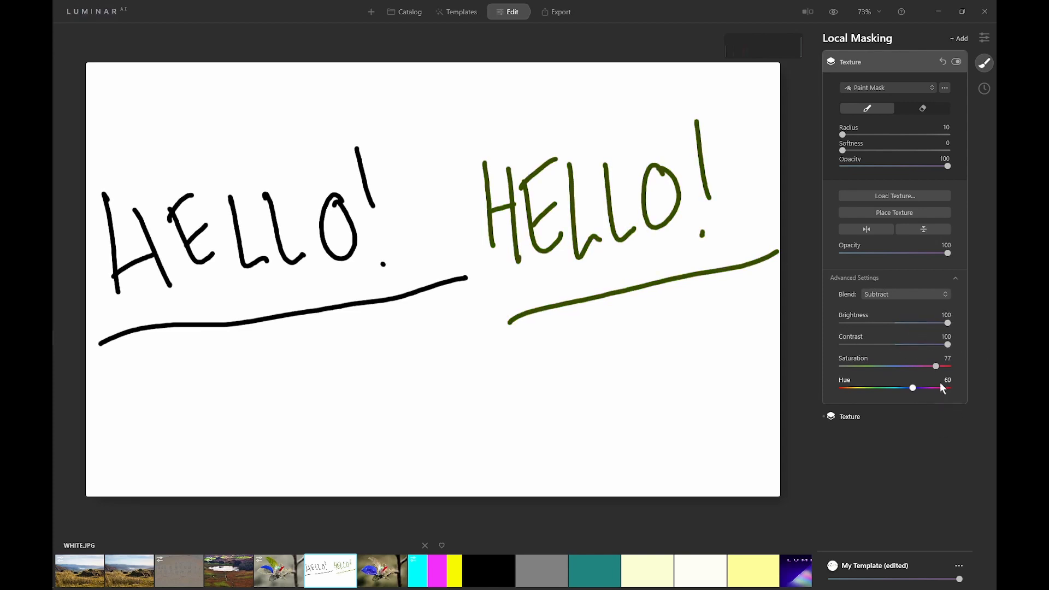
{"action": "left_click_drag", "start_coordinate": [936, 368], "coordinate": [856, 368]}
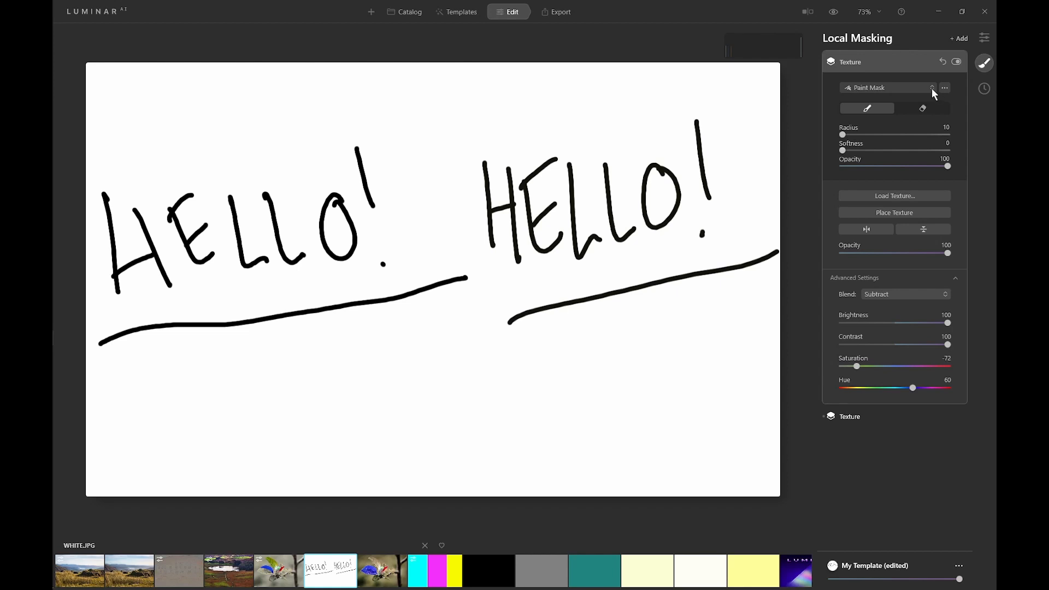
Step: Open the Little Langdale Tarn landscape photo for editing and add a Texture layer in local masking
{"action": "key", "text": "ctrl+1"}
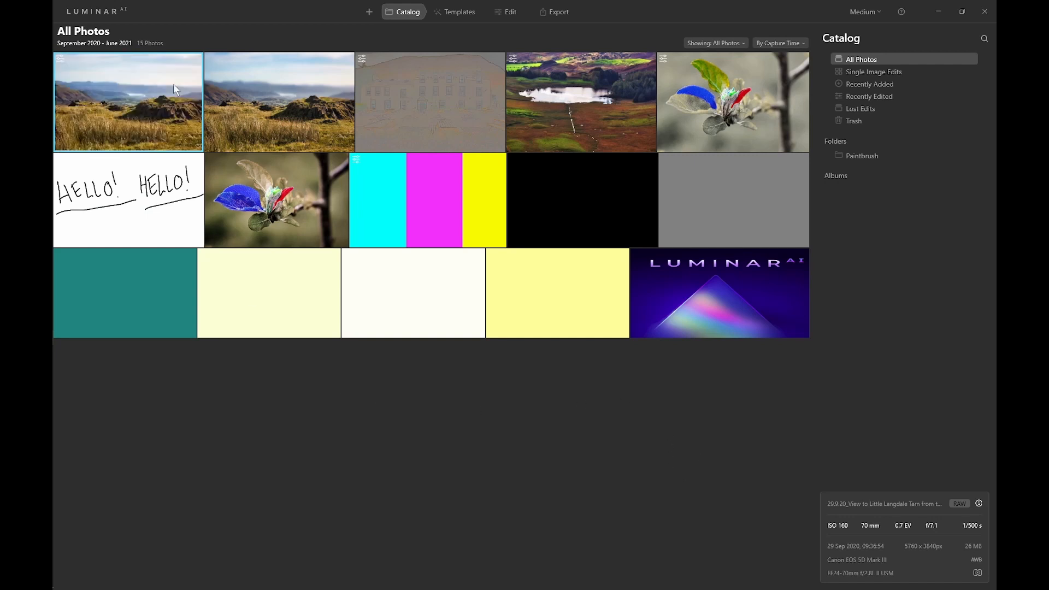
{"action": "left_click", "coordinate": [510, 12]}
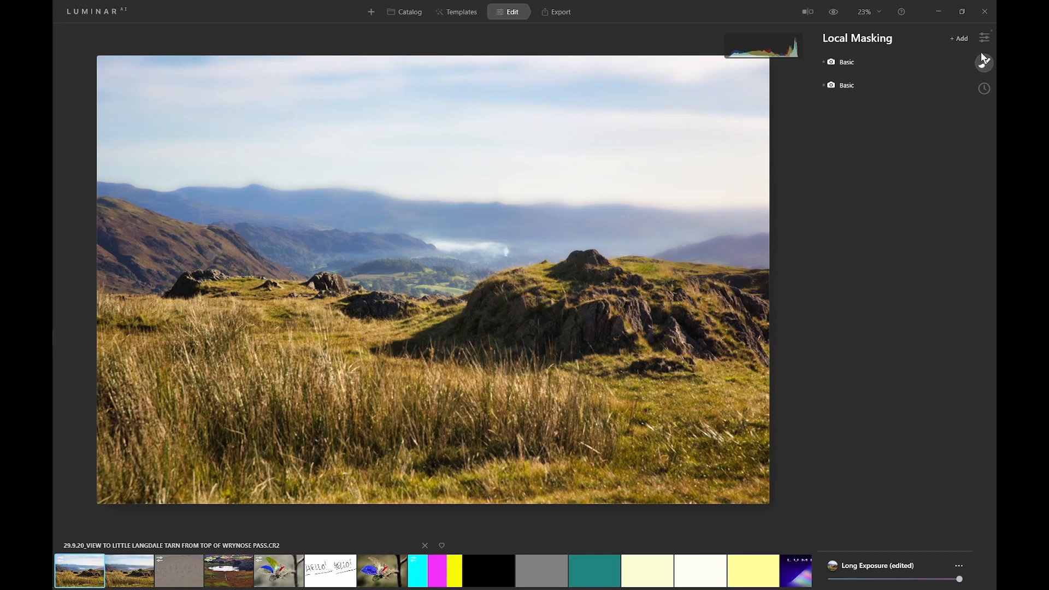
{"action": "left_click", "coordinate": [960, 38]}
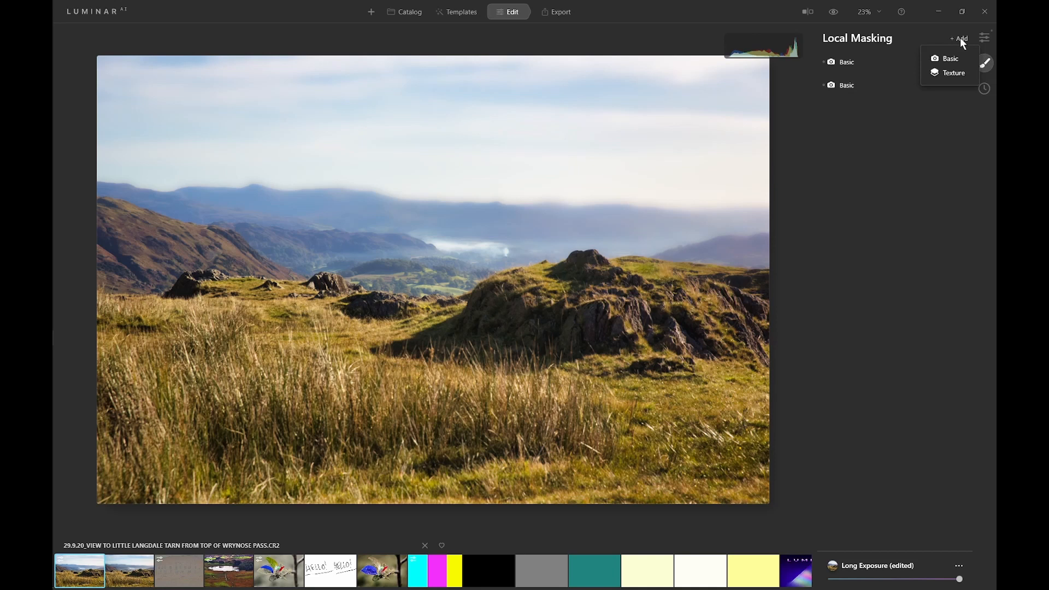
{"action": "left_click", "coordinate": [951, 74]}
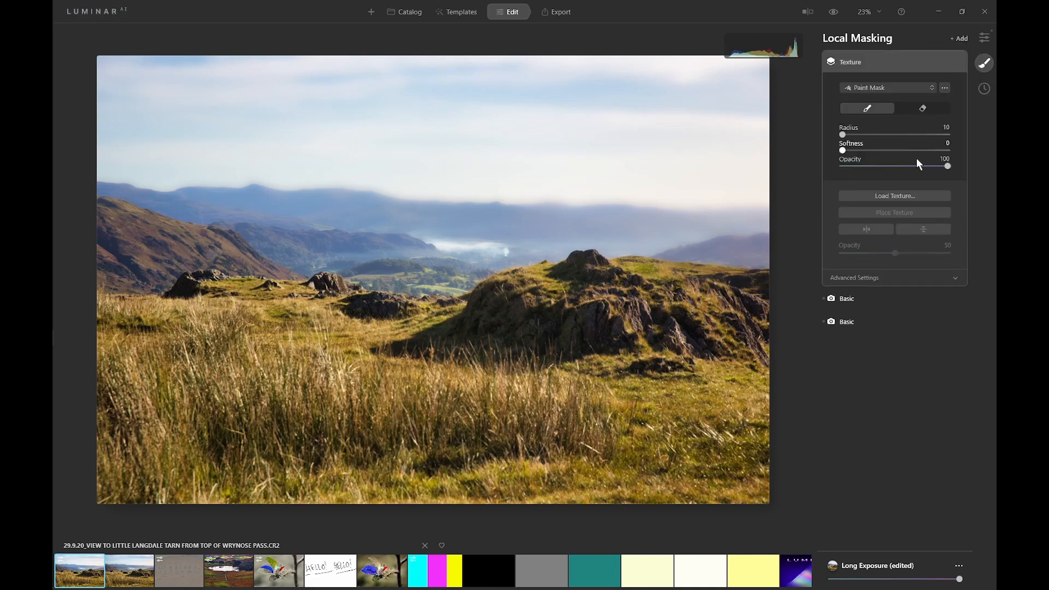
Step: Load Colour.jpg into the new Texture layer and set the texture opacity to 100
{"action": "left_click", "coordinate": [900, 195]}
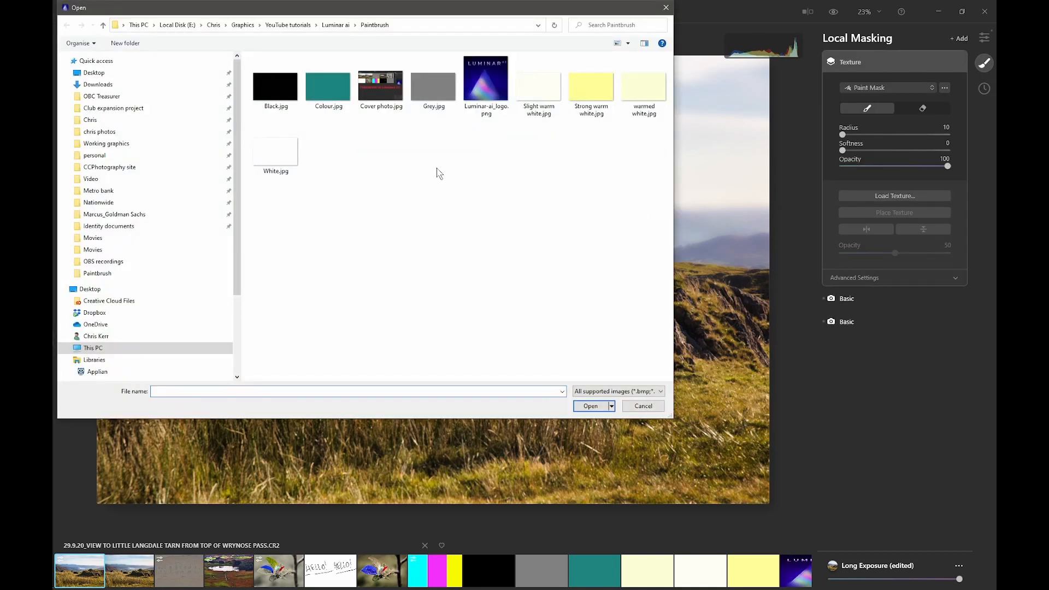
{"action": "double_click", "coordinate": [335, 90]}
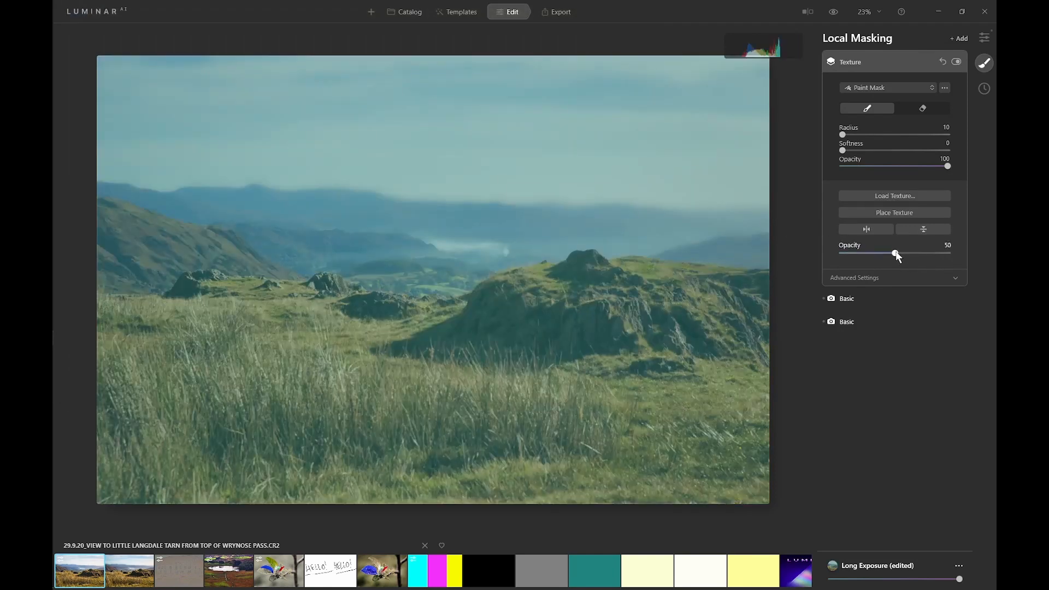
{"action": "left_click_drag", "start_coordinate": [895, 253], "coordinate": [947, 253]}
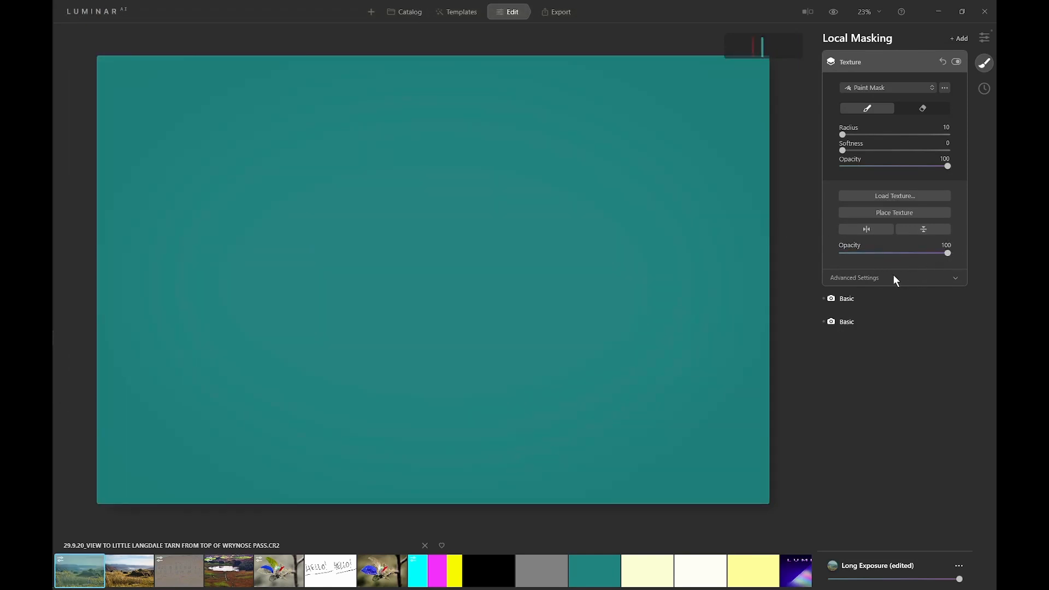
Step: Turn the texture green with hue -45, saturation 17, brightness 9 and contrast 13 in its advanced settings
{"action": "left_click", "coordinate": [894, 279]}
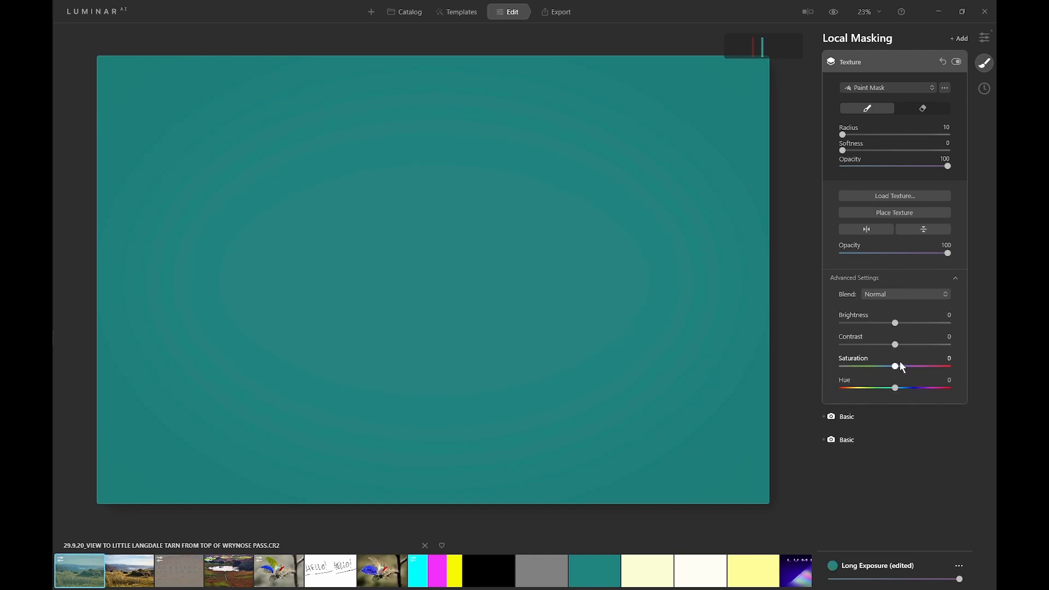
{"action": "left_click_drag", "start_coordinate": [896, 388], "coordinate": [904, 365]}
{"action": "left_click_drag", "start_coordinate": [894, 322], "coordinate": [909, 340]}
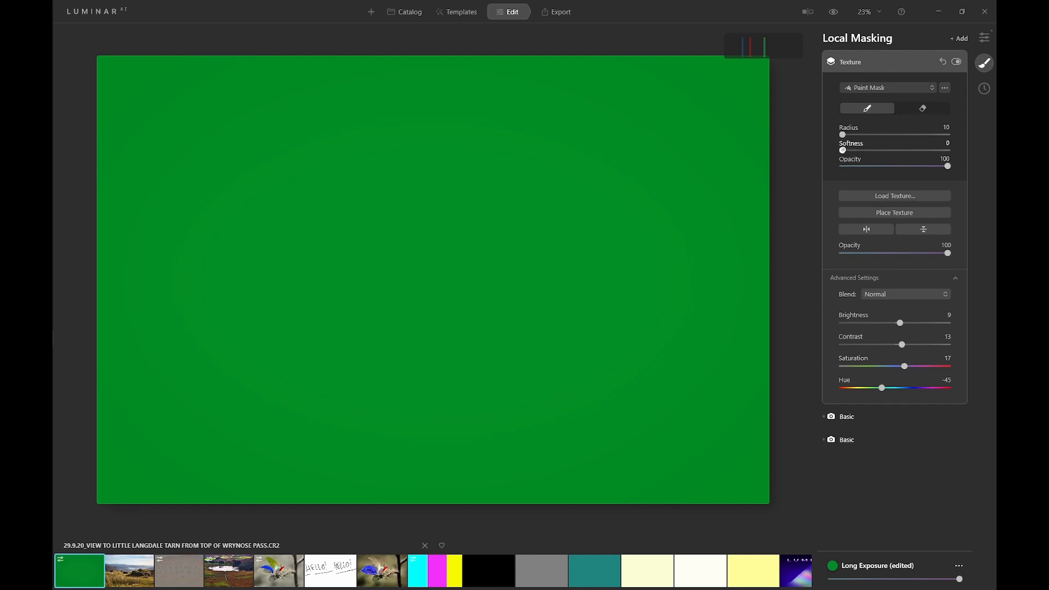
Step: Paint the green texture's mask over the rocky mound on the right, using brush radius 123 and softness 18
{"action": "mouse_move", "coordinate": [842, 149]}
{"action": "left_mouse_down"}
{"action": "mouse_move", "coordinate": [862, 150]}
{"action": "mouse_move", "coordinate": [850, 134]}
{"action": "mouse_move", "coordinate": [873, 133]}
{"action": "left_mouse_up"}
{"action": "mouse_move", "coordinate": [608, 368]}
{"action": "left_mouse_down"}
{"action": "mouse_move", "coordinate": [593, 382]}
{"action": "mouse_move", "coordinate": [676, 337]}
{"action": "mouse_move", "coordinate": [637, 285]}
{"action": "mouse_move", "coordinate": [506, 300]}
{"action": "mouse_move", "coordinate": [687, 289]}
{"action": "mouse_move", "coordinate": [739, 302]}
{"action": "mouse_move", "coordinate": [730, 334]}
{"action": "left_mouse_up"}
{"action": "right_click", "coordinate": [711, 363]}
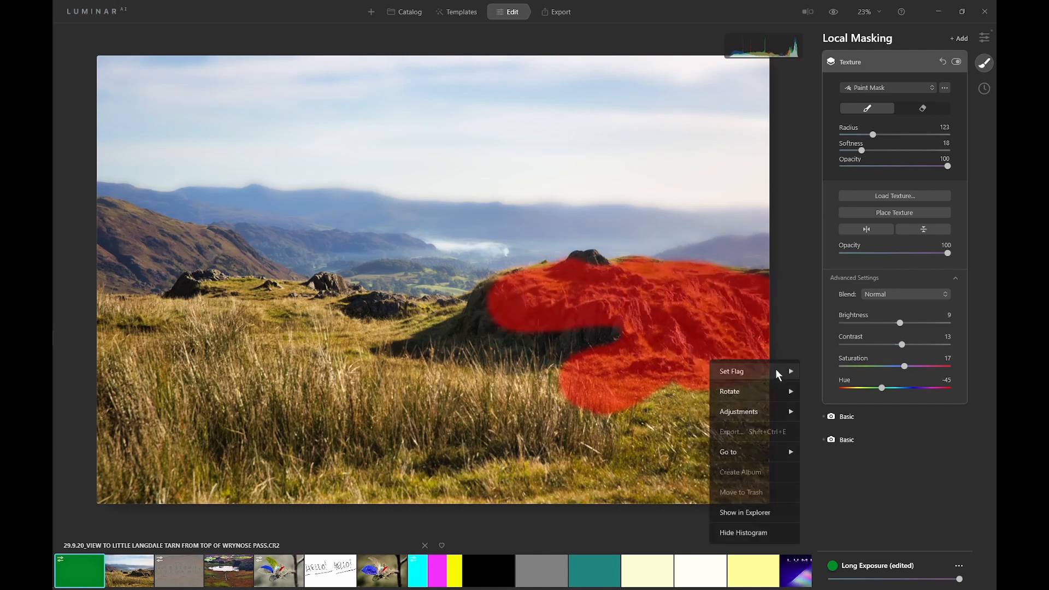
{"action": "right_click", "coordinate": [554, 372]}
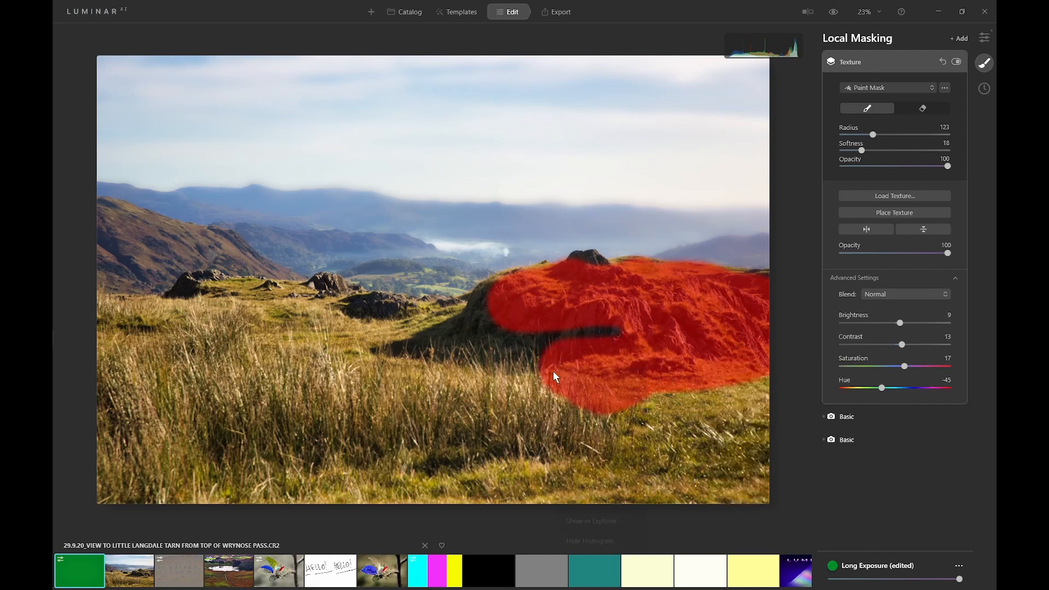
Step: Paint the mask over the rest of the grassy foreground, up to the edge of the distant valley
{"action": "left_click", "coordinate": [700, 413]}
{"action": "mouse_move", "coordinate": [735, 416]}
{"action": "left_mouse_down"}
{"action": "mouse_move", "coordinate": [709, 409]}
{"action": "mouse_move", "coordinate": [766, 385]}
{"action": "mouse_move", "coordinate": [681, 475]}
{"action": "mouse_move", "coordinate": [704, 478]}
{"action": "mouse_move", "coordinate": [641, 492]}
{"action": "mouse_move", "coordinate": [516, 483]}
{"action": "mouse_move", "coordinate": [645, 432]}
{"action": "left_mouse_up"}
{"action": "mouse_move", "coordinate": [513, 384]}
{"action": "left_mouse_down"}
{"action": "mouse_move", "coordinate": [484, 374]}
{"action": "mouse_move", "coordinate": [493, 340]}
{"action": "mouse_move", "coordinate": [478, 322]}
{"action": "mouse_move", "coordinate": [452, 338]}
{"action": "mouse_move", "coordinate": [454, 328]}
{"action": "mouse_move", "coordinate": [365, 328]}
{"action": "mouse_move", "coordinate": [322, 304]}
{"action": "mouse_move", "coordinate": [215, 301]}
{"action": "mouse_move", "coordinate": [165, 322]}
{"action": "mouse_move", "coordinate": [108, 323]}
{"action": "mouse_move", "coordinate": [117, 479]}
{"action": "mouse_move", "coordinate": [355, 440]}
{"action": "left_mouse_up"}
{"action": "mouse_move", "coordinate": [240, 486]}
{"action": "left_mouse_down"}
{"action": "mouse_move", "coordinate": [411, 488]}
{"action": "mouse_move", "coordinate": [452, 458]}
{"action": "mouse_move", "coordinate": [428, 392]}
{"action": "mouse_move", "coordinate": [465, 378]}
{"action": "mouse_move", "coordinate": [324, 377]}
{"action": "mouse_move", "coordinate": [231, 355]}
{"action": "mouse_move", "coordinate": [153, 361]}
{"action": "mouse_move", "coordinate": [271, 368]}
{"action": "mouse_move", "coordinate": [299, 409]}
{"action": "mouse_move", "coordinate": [170, 431]}
{"action": "mouse_move", "coordinate": [156, 471]}
{"action": "mouse_move", "coordinate": [110, 489]}
{"action": "mouse_move", "coordinate": [125, 423]}
{"action": "mouse_move", "coordinate": [96, 353]}
{"action": "mouse_move", "coordinate": [110, 331]}
{"action": "left_mouse_up"}
{"action": "mouse_move", "coordinate": [344, 328]}
{"action": "left_mouse_down"}
{"action": "mouse_move", "coordinate": [421, 346]}
{"action": "mouse_move", "coordinate": [485, 310]}
{"action": "mouse_move", "coordinate": [495, 318]}
{"action": "mouse_move", "coordinate": [587, 284]}
{"action": "mouse_move", "coordinate": [599, 299]}
{"action": "mouse_move", "coordinate": [560, 341]}
{"action": "mouse_move", "coordinate": [652, 339]}
{"action": "mouse_move", "coordinate": [715, 300]}
{"action": "mouse_move", "coordinate": [762, 296]}
{"action": "mouse_move", "coordinate": [738, 310]}
{"action": "mouse_move", "coordinate": [641, 315]}
{"action": "mouse_move", "coordinate": [586, 283]}
{"action": "mouse_move", "coordinate": [410, 343]}
{"action": "mouse_move", "coordinate": [394, 327]}
{"action": "mouse_move", "coordinate": [339, 306]}
{"action": "left_mouse_up"}
{"action": "right_click", "coordinate": [562, 440]}
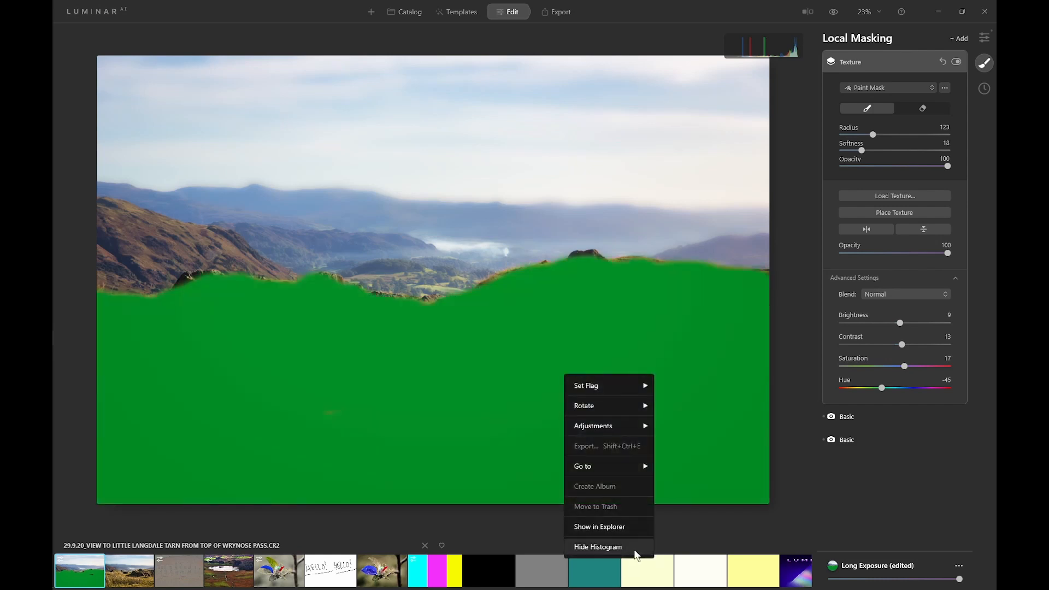
Step: Extend the green mask along the upper edge of the rocky mound on the right
{"action": "left_click", "coordinate": [489, 304]}
{"action": "mouse_move", "coordinate": [488, 304]}
{"action": "left_mouse_down"}
{"action": "mouse_move", "coordinate": [585, 279]}
{"action": "mouse_move", "coordinate": [620, 292]}
{"action": "left_mouse_up"}
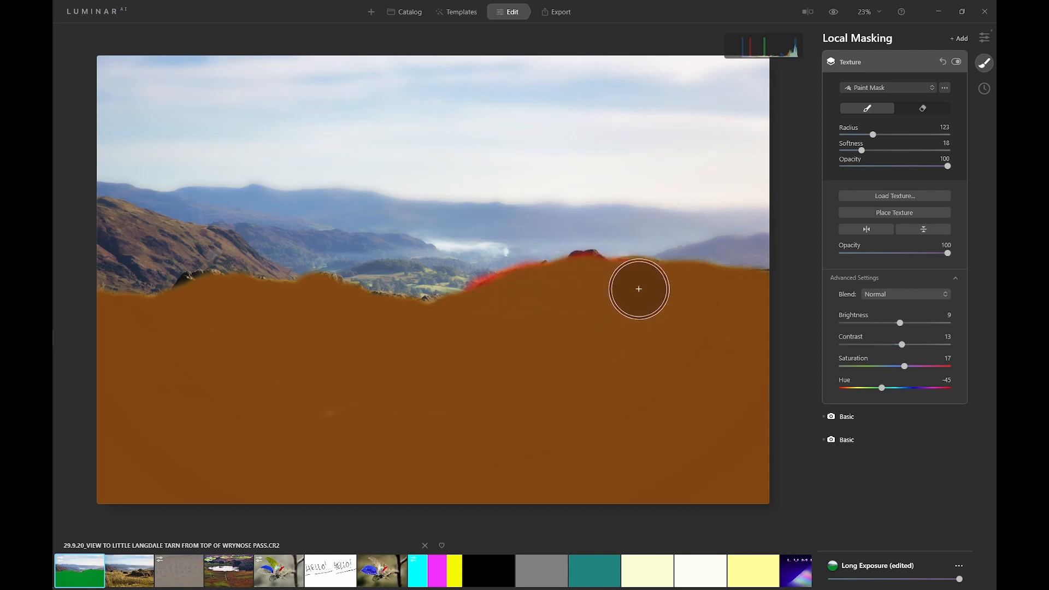
{"action": "right_click", "coordinate": [646, 382]}
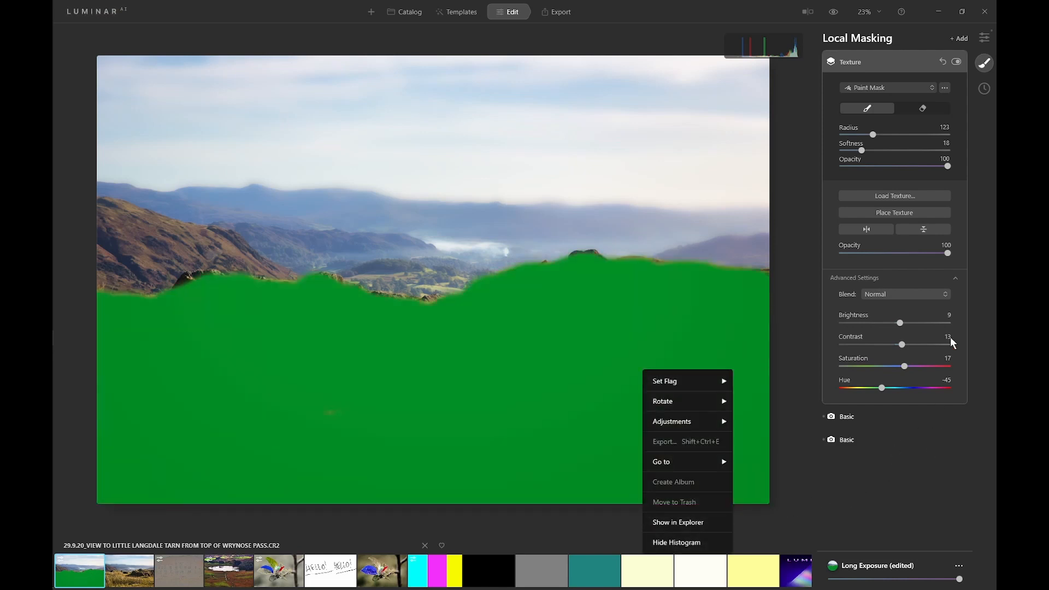
Step: Set the green texture's blend mode to Color and its opacity to 55
{"action": "left_click", "coordinate": [946, 294]}
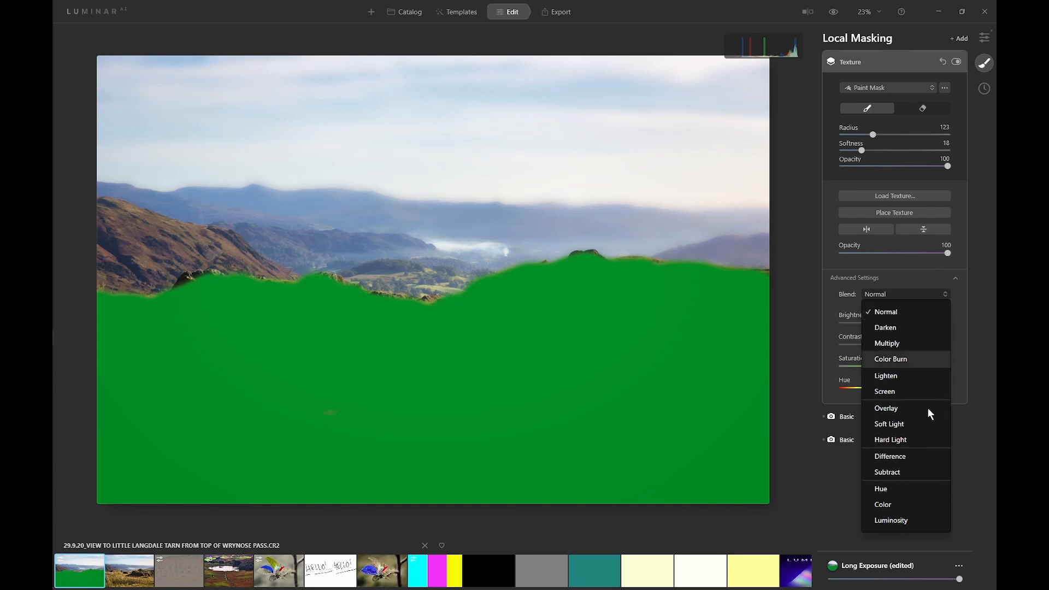
{"action": "left_click", "coordinate": [888, 503]}
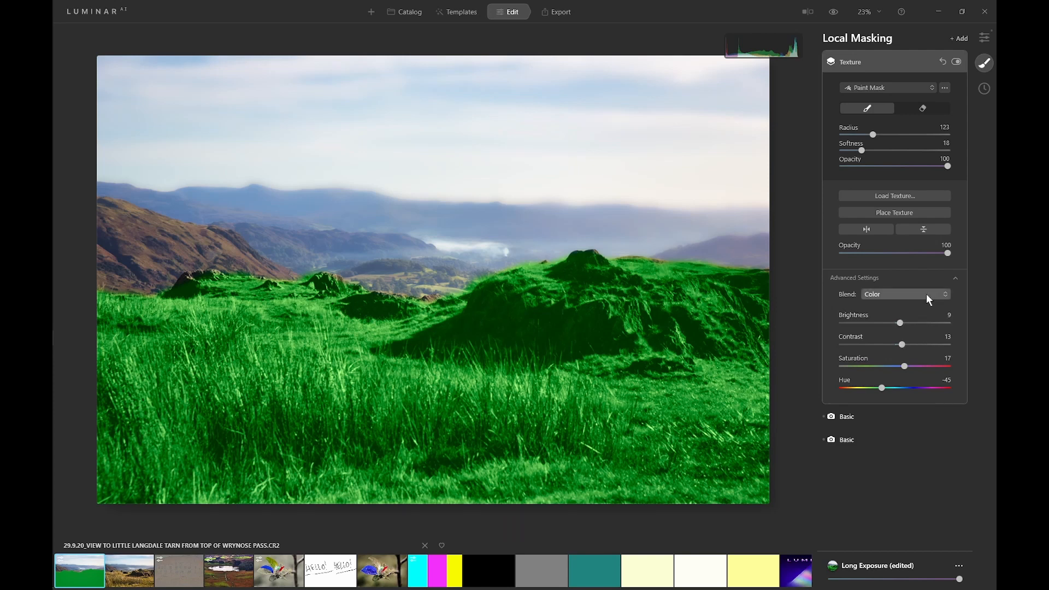
{"action": "left_click_drag", "start_coordinate": [948, 253], "coordinate": [902, 261]}
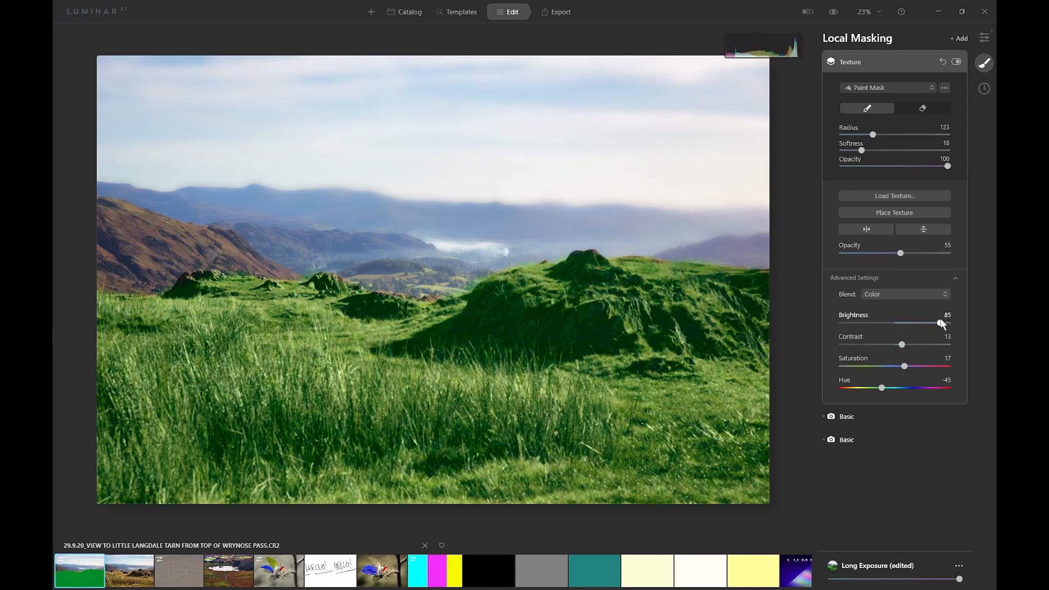
Step: Set the green texture's brightness to 50, lower its contrast below zero, and collapse the layer
{"action": "left_click_drag", "start_coordinate": [853, 323], "coordinate": [921, 322]}
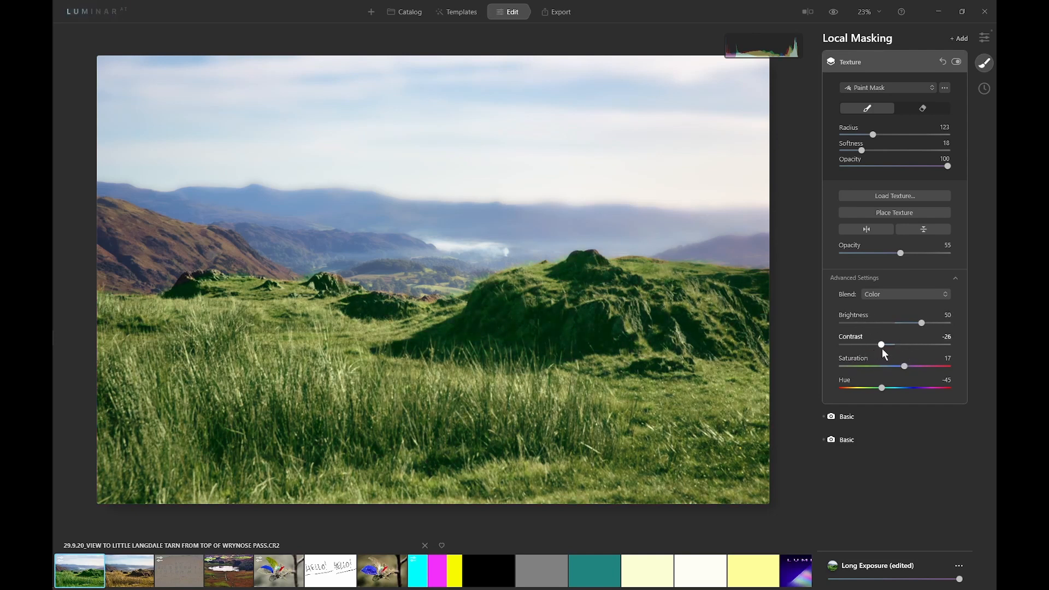
{"action": "left_click_drag", "start_coordinate": [884, 346], "coordinate": [885, 346]}
{"action": "left_click", "coordinate": [857, 61]}
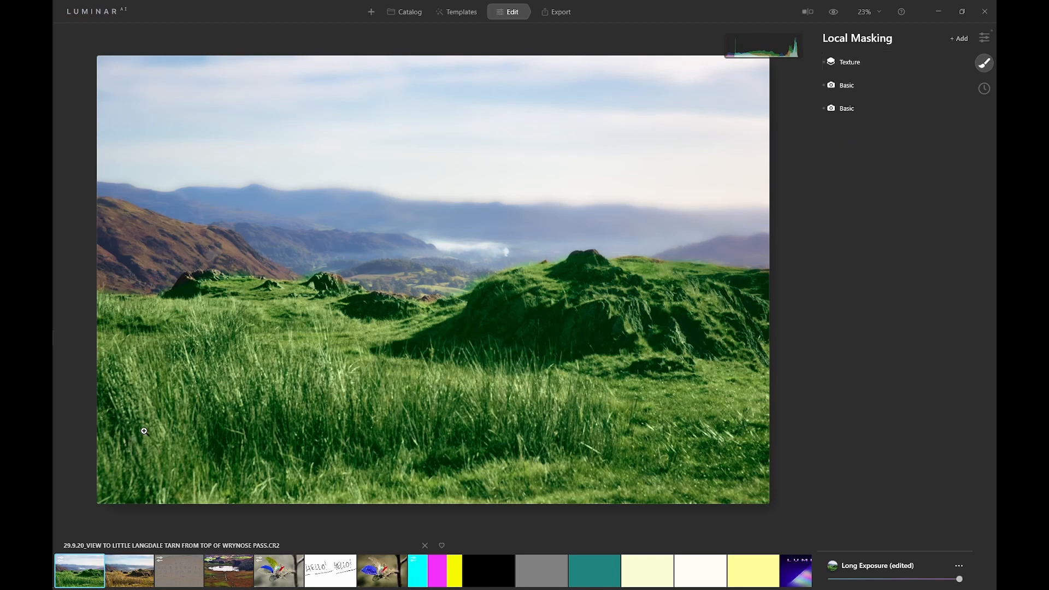
Step: Add another Texture layer, load Strong warm white.jpg into it and set its texture opacity to 100
{"action": "left_click", "coordinate": [962, 39]}
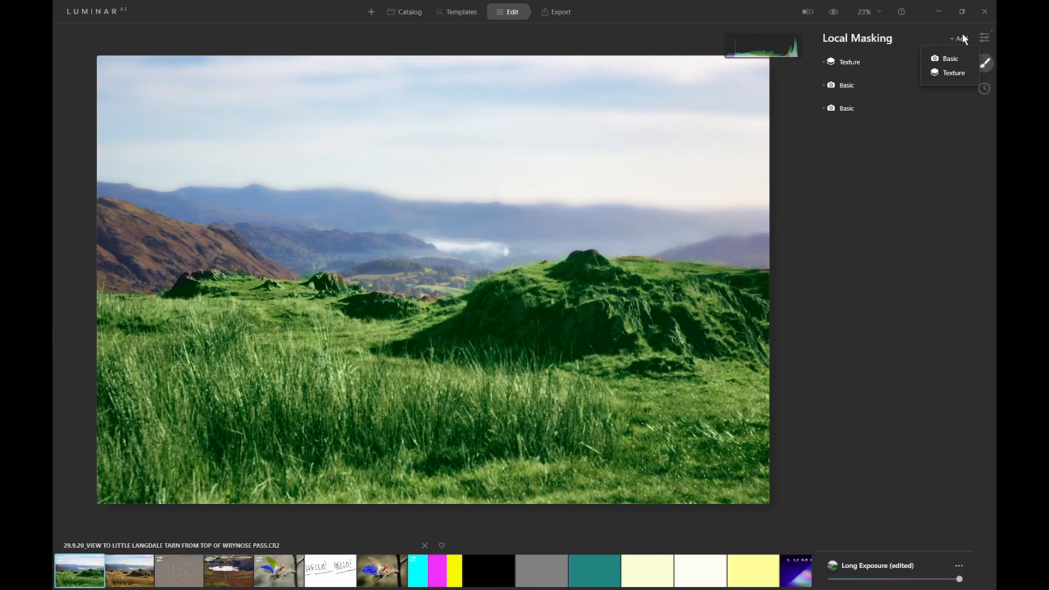
{"action": "left_click", "coordinate": [953, 74]}
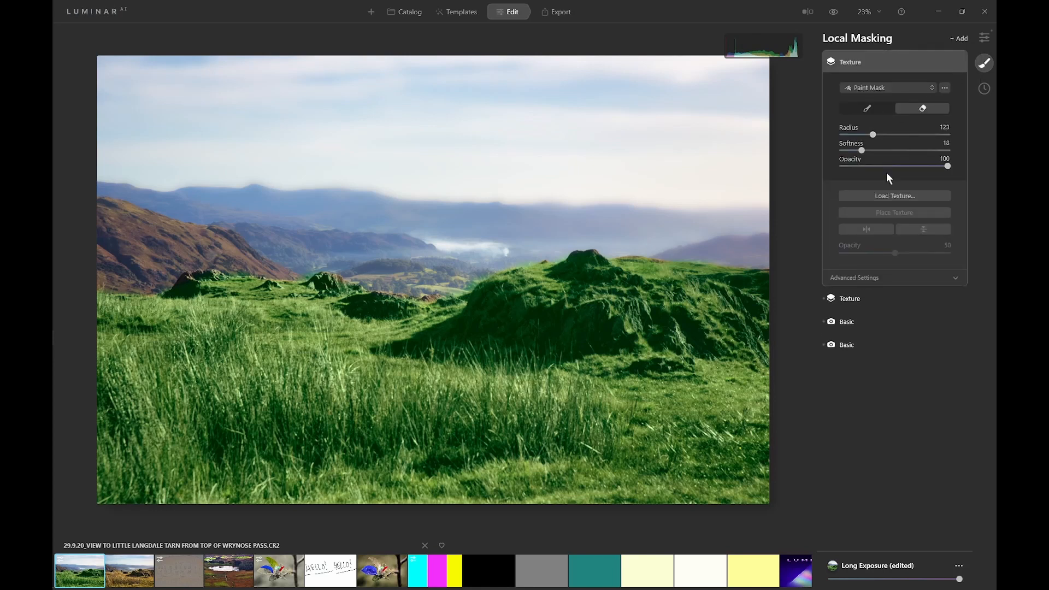
{"action": "left_click", "coordinate": [891, 195]}
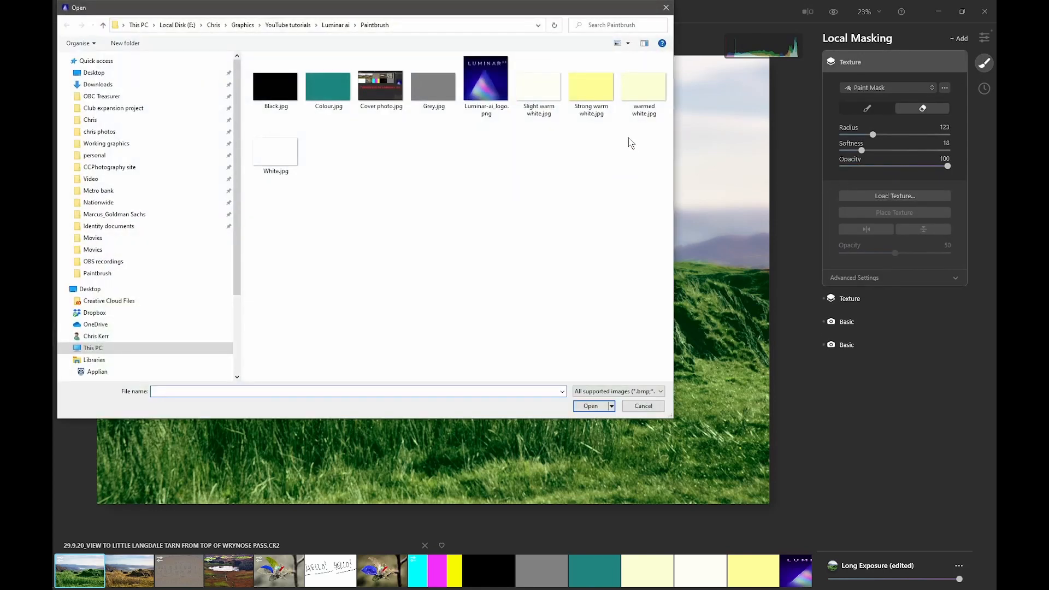
{"action": "left_click", "coordinate": [598, 93]}
{"action": "double_click", "coordinate": [599, 94]}
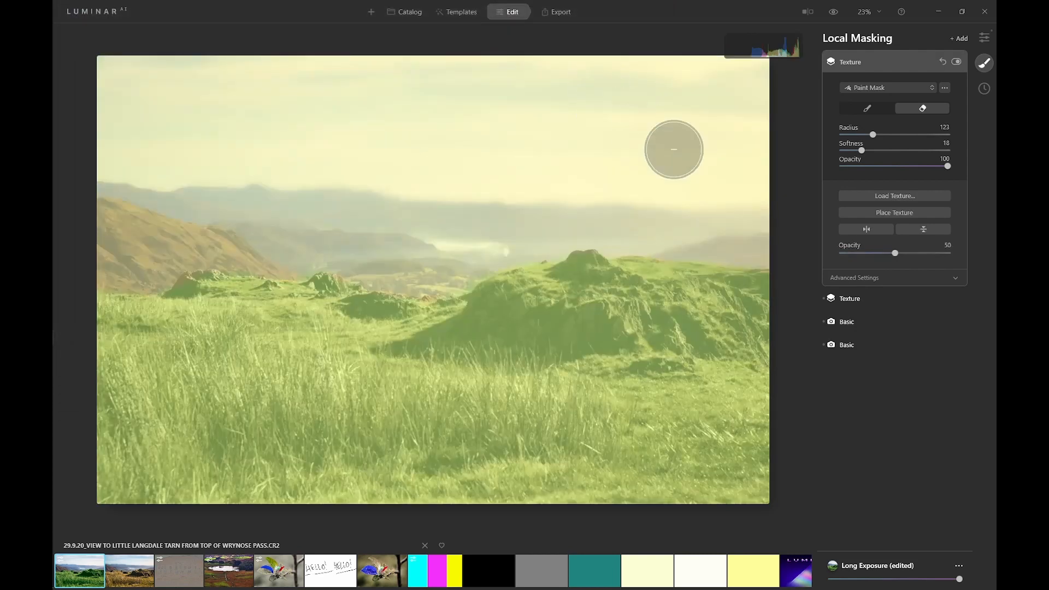
{"action": "left_click_drag", "start_coordinate": [895, 254], "coordinate": [962, 251]}
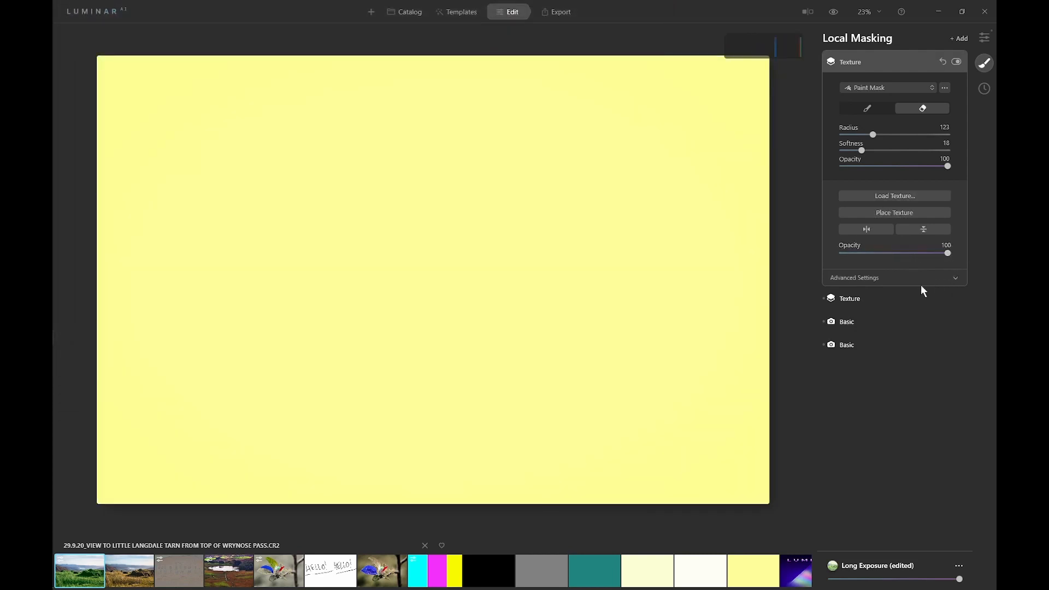
Step: Make the new texture light blue with hue 133, saturation 41, brightness 14 and contrast -42
{"action": "left_click", "coordinate": [870, 276]}
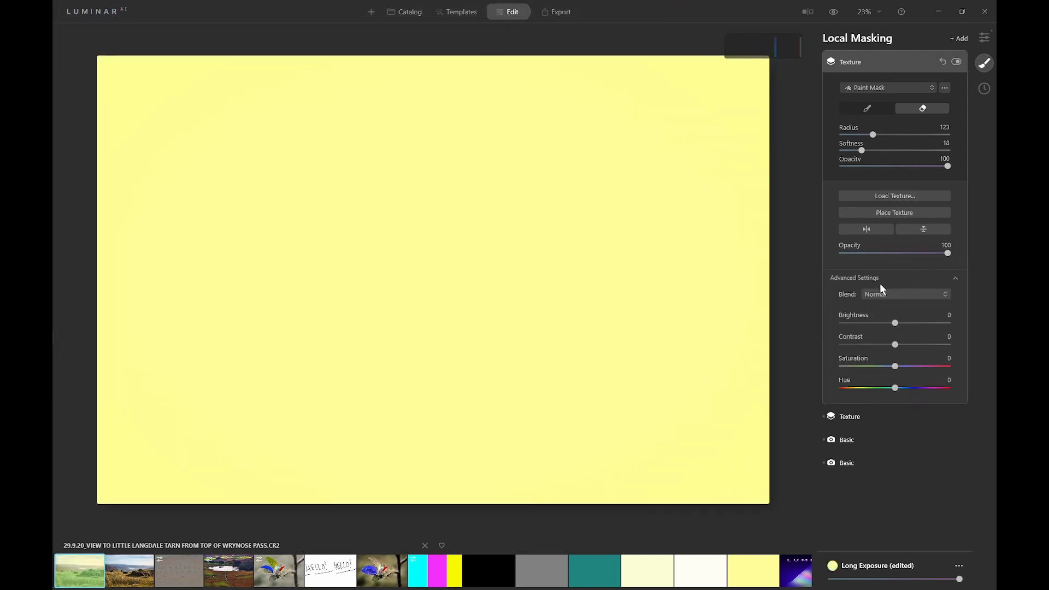
{"action": "left_click_drag", "start_coordinate": [895, 388], "coordinate": [908, 388]}
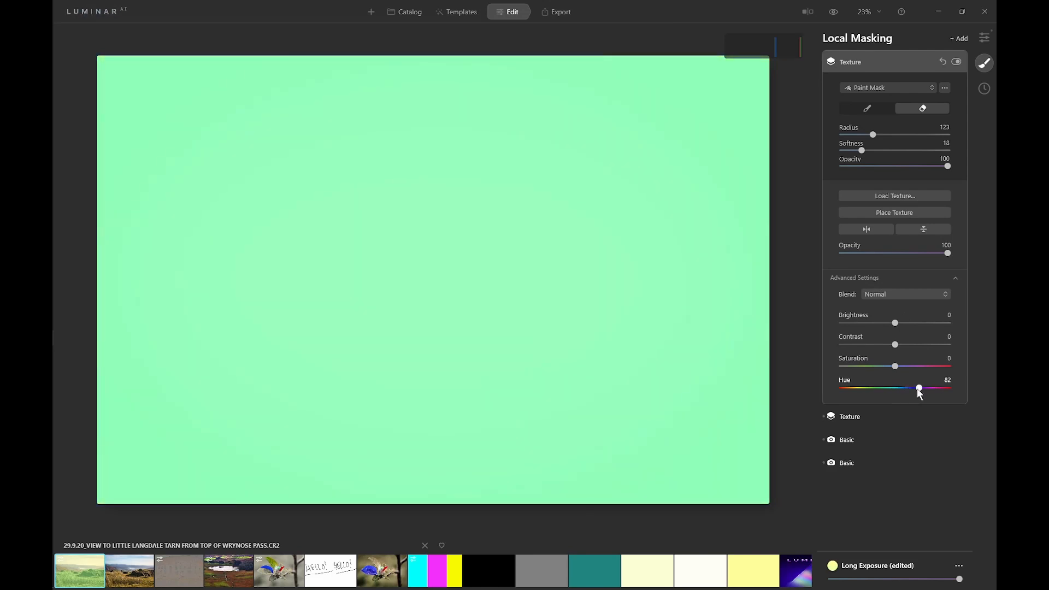
{"action": "left_click_drag", "start_coordinate": [914, 389], "coordinate": [914, 389]}
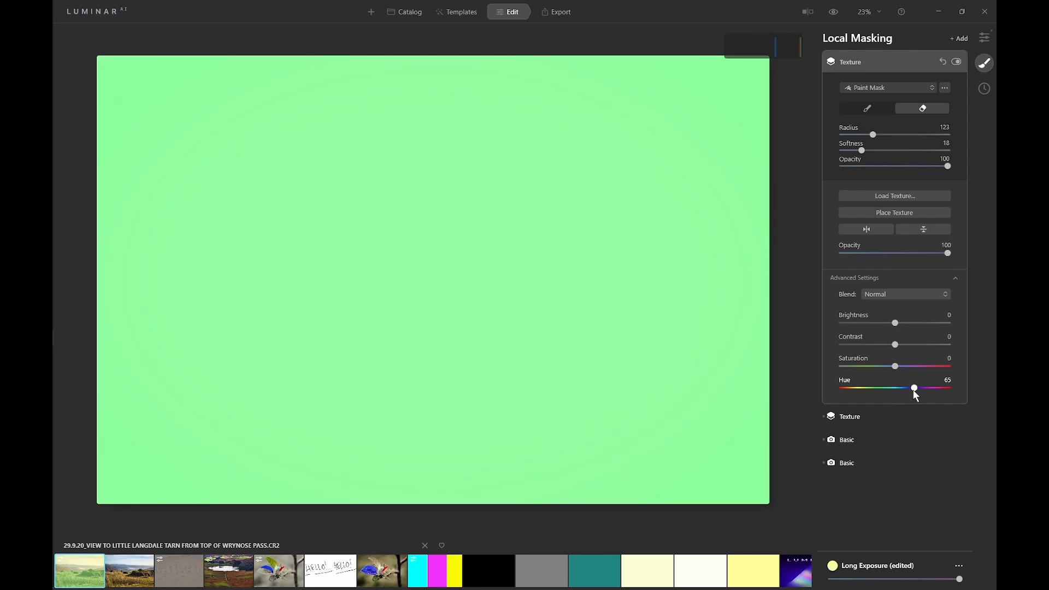
{"action": "left_click_drag", "start_coordinate": [896, 325], "coordinate": [902, 325]}
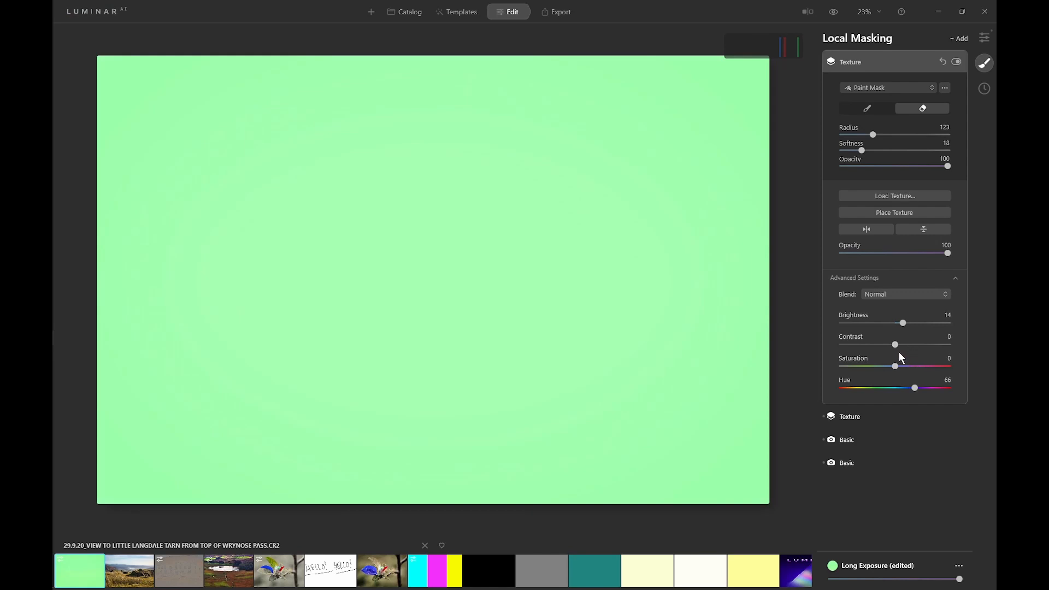
{"action": "left_click_drag", "start_coordinate": [895, 345], "coordinate": [871, 345]}
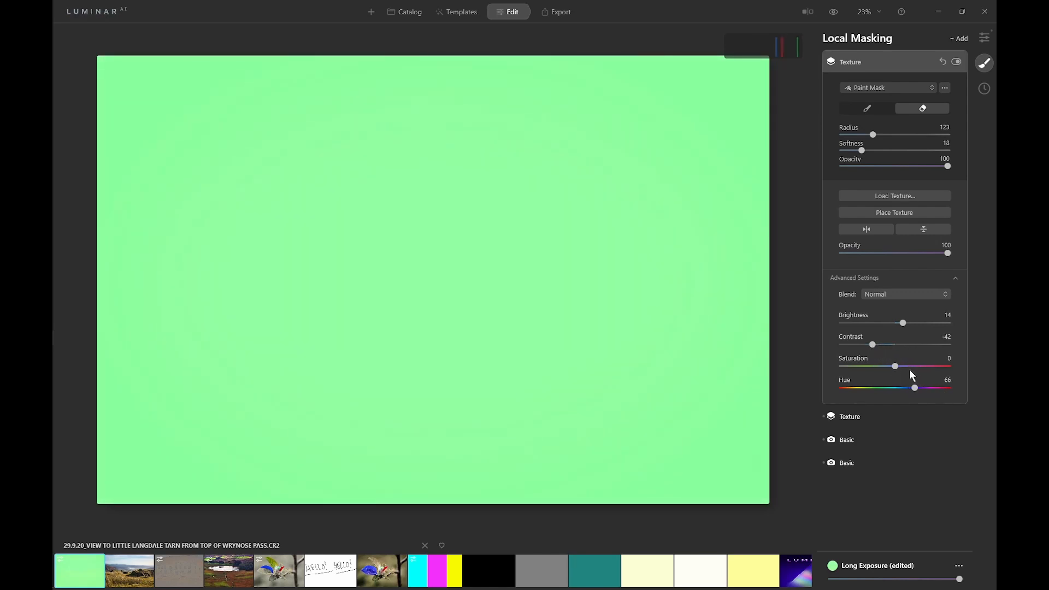
{"action": "left_click_drag", "start_coordinate": [912, 370], "coordinate": [934, 388]}
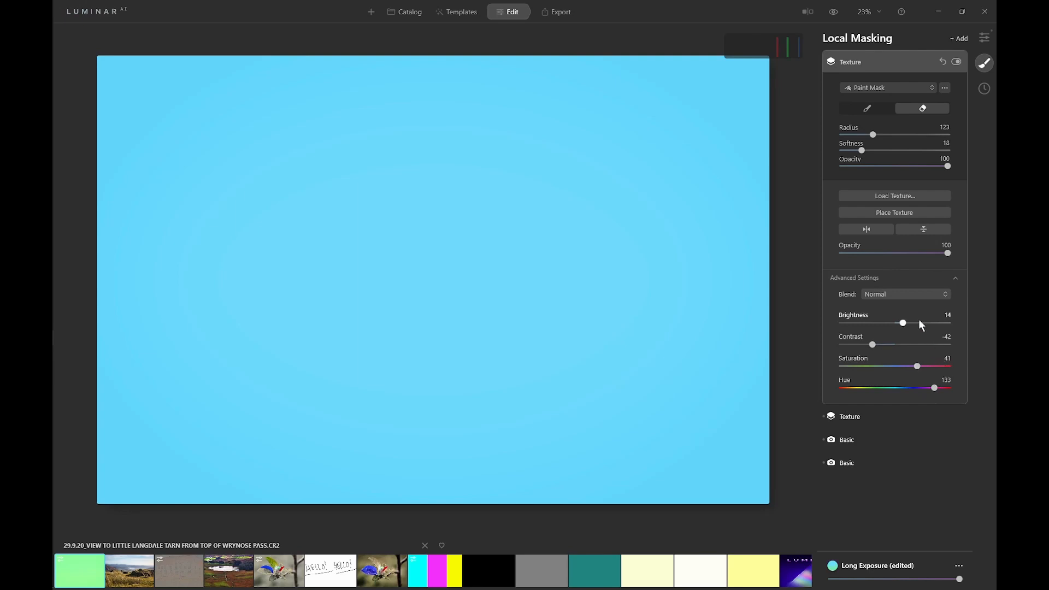
Step: Set the blue texture's blend mode to Multiply and paint its mask across the whole sky
{"action": "left_click", "coordinate": [896, 290]}
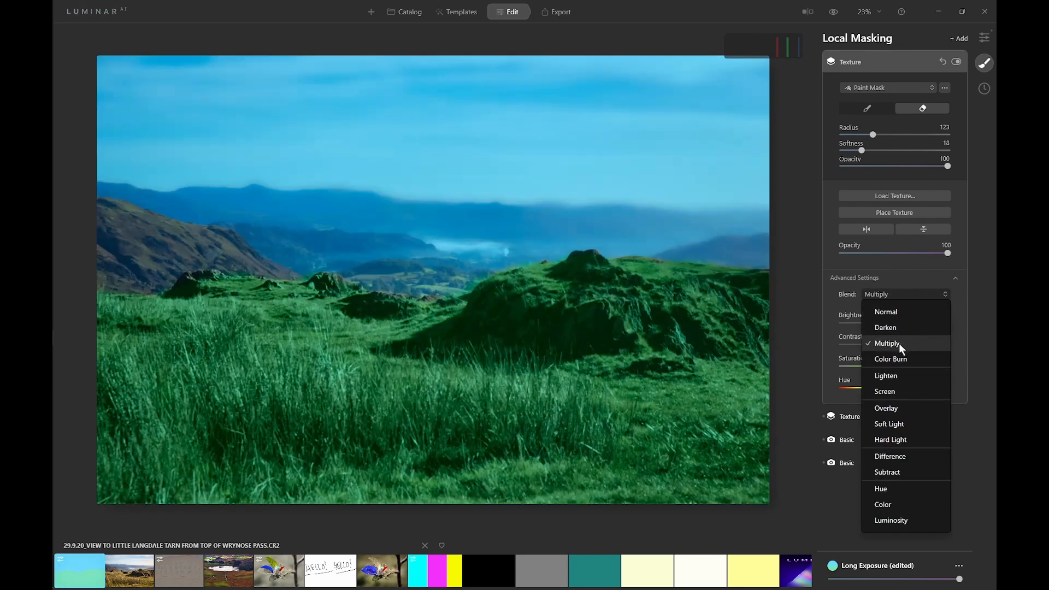
{"action": "left_click", "coordinate": [899, 343]}
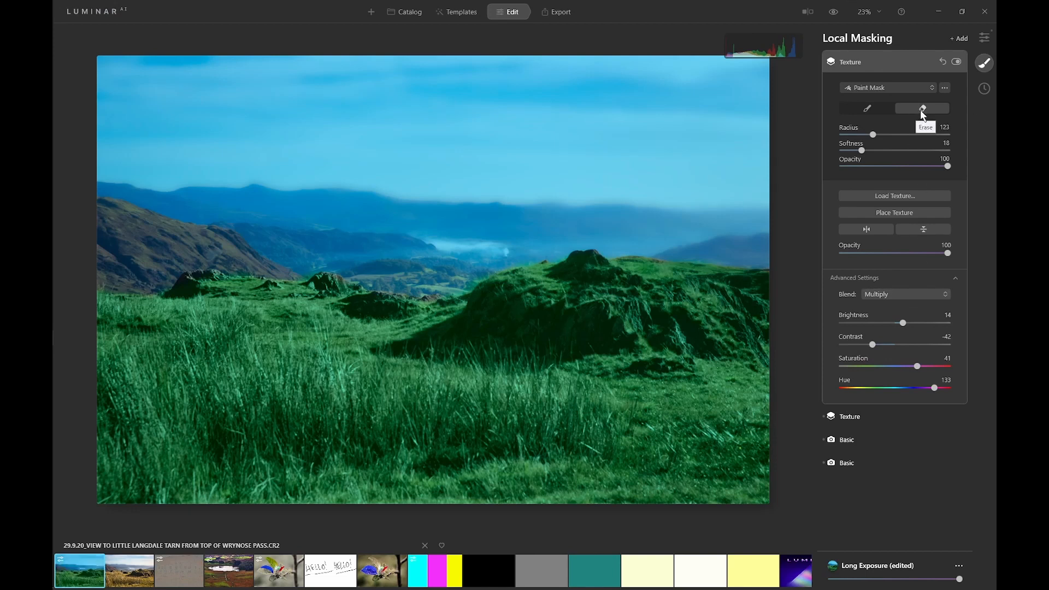
{"action": "left_click", "coordinate": [870, 107]}
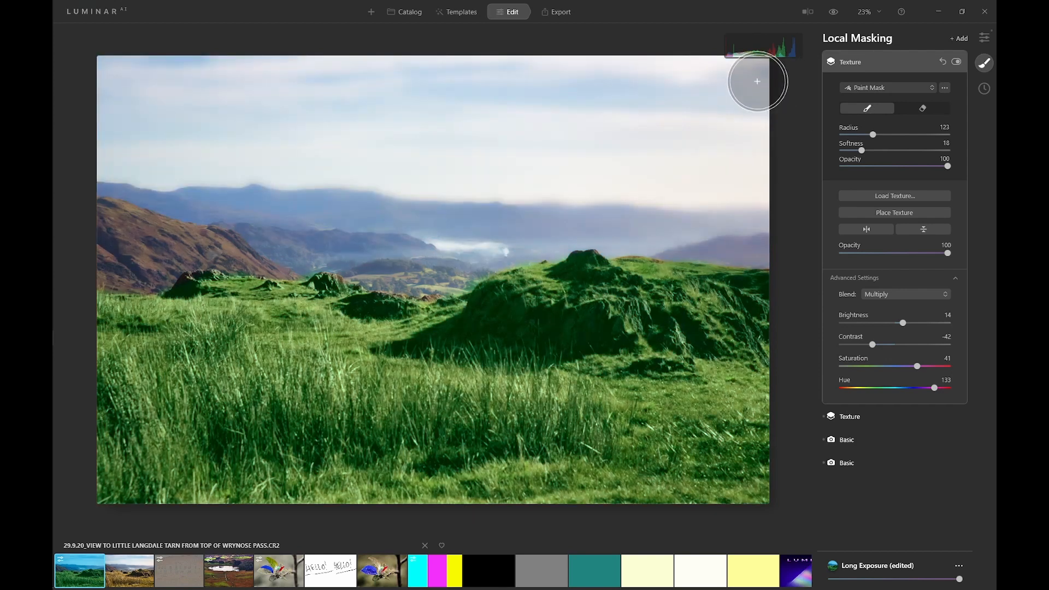
{"action": "mouse_move", "coordinate": [757, 82]}
{"action": "left_mouse_down"}
{"action": "mouse_move", "coordinate": [648, 76]}
{"action": "mouse_move", "coordinate": [646, 94]}
{"action": "mouse_move", "coordinate": [761, 161]}
{"action": "mouse_move", "coordinate": [737, 179]}
{"action": "mouse_move", "coordinate": [754, 180]}
{"action": "mouse_move", "coordinate": [111, 161]}
{"action": "mouse_move", "coordinate": [101, 70]}
{"action": "mouse_move", "coordinate": [140, 71]}
{"action": "mouse_move", "coordinate": [97, 102]}
{"action": "mouse_move", "coordinate": [229, 85]}
{"action": "mouse_move", "coordinate": [293, 99]}
{"action": "mouse_move", "coordinate": [185, 134]}
{"action": "mouse_move", "coordinate": [291, 124]}
{"action": "mouse_move", "coordinate": [304, 77]}
{"action": "mouse_move", "coordinate": [176, 87]}
{"action": "mouse_move", "coordinate": [540, 52]}
{"action": "mouse_move", "coordinate": [479, 76]}
{"action": "mouse_move", "coordinate": [472, 90]}
{"action": "mouse_move", "coordinate": [706, 89]}
{"action": "mouse_move", "coordinate": [420, 116]}
{"action": "mouse_move", "coordinate": [625, 131]}
{"action": "mouse_move", "coordinate": [486, 130]}
{"action": "mouse_move", "coordinate": [109, 151]}
{"action": "left_mouse_up"}
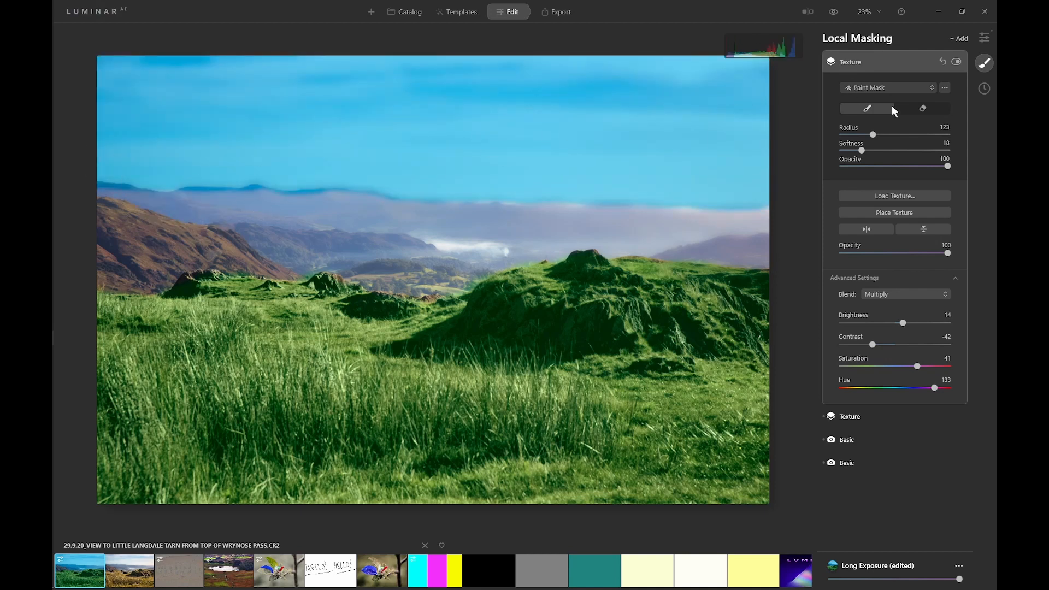
Step: Erase the blue mask's spill over the distant hills with a radius of 79, and paint in the sky's right edge
{"action": "left_click", "coordinate": [923, 108]}
{"action": "left_click", "coordinate": [873, 135]}
{"action": "left_click_drag", "start_coordinate": [873, 135], "coordinate": [860, 134]}
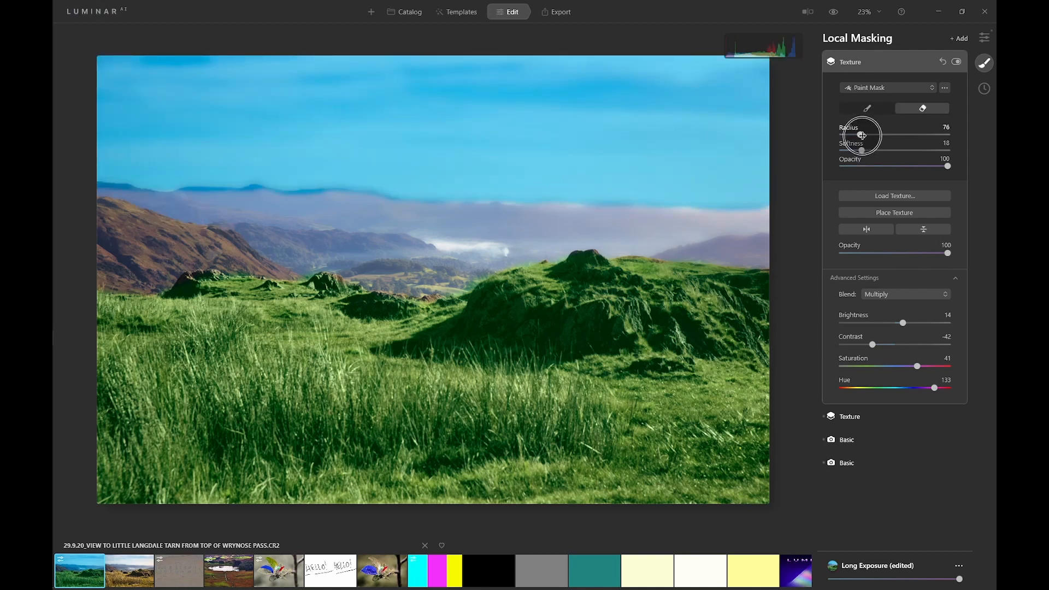
{"action": "mouse_move", "coordinate": [312, 216]}
{"action": "left_mouse_down"}
{"action": "mouse_move", "coordinate": [321, 206]}
{"action": "mouse_move", "coordinate": [391, 218]}
{"action": "mouse_move", "coordinate": [96, 199]}
{"action": "mouse_move", "coordinate": [146, 210]}
{"action": "left_mouse_up"}
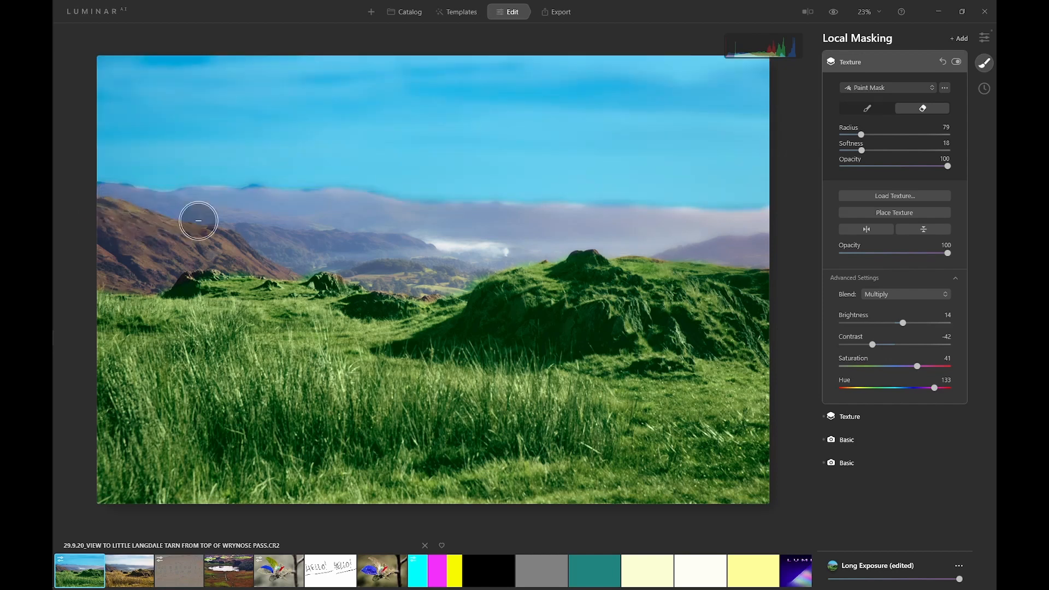
{"action": "left_click", "coordinate": [866, 108]}
{"action": "left_click_drag", "start_coordinate": [752, 156], "coordinate": [768, 189]}
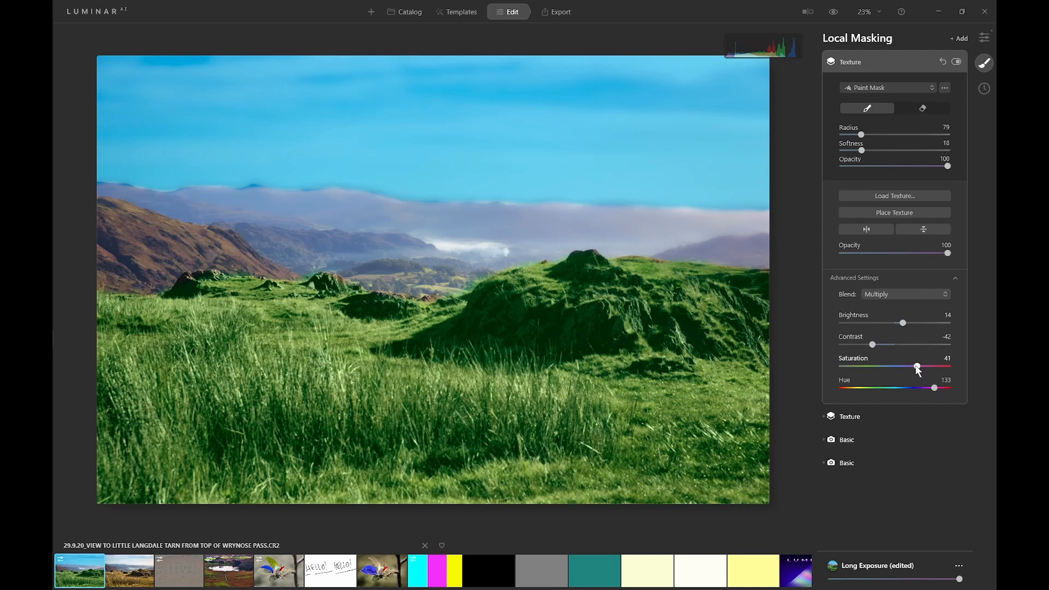
Step: Set the blue texture's saturation to 39 and its opacity to 55, compare the sky with the layer off, and collapse it
{"action": "mouse_move", "coordinate": [918, 364]}
{"action": "left_mouse_down"}
{"action": "mouse_move", "coordinate": [893, 366]}
{"action": "mouse_move", "coordinate": [917, 366]}
{"action": "left_mouse_up"}
{"action": "left_click_drag", "start_coordinate": [917, 367], "coordinate": [916, 366]}
{"action": "left_click_drag", "start_coordinate": [948, 253], "coordinate": [901, 254]}
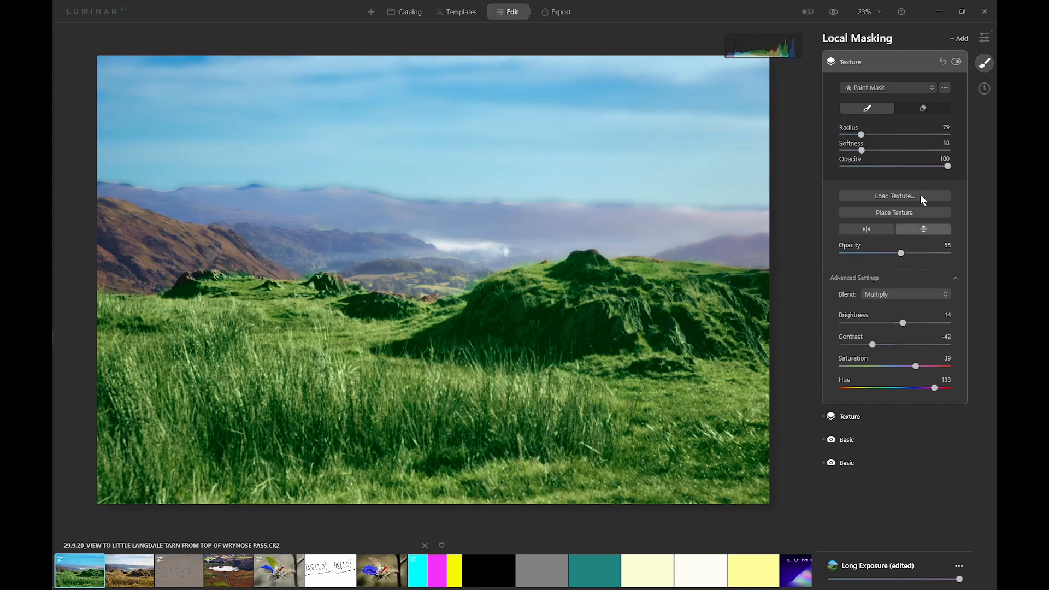
{"action": "left_click", "coordinate": [956, 62]}
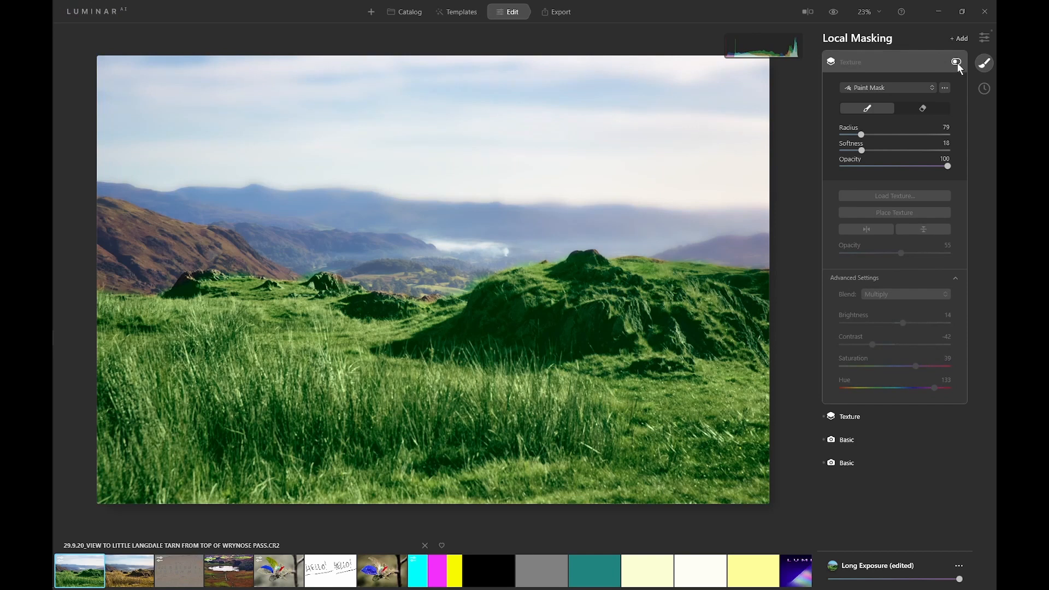
{"action": "left_click", "coordinate": [957, 63]}
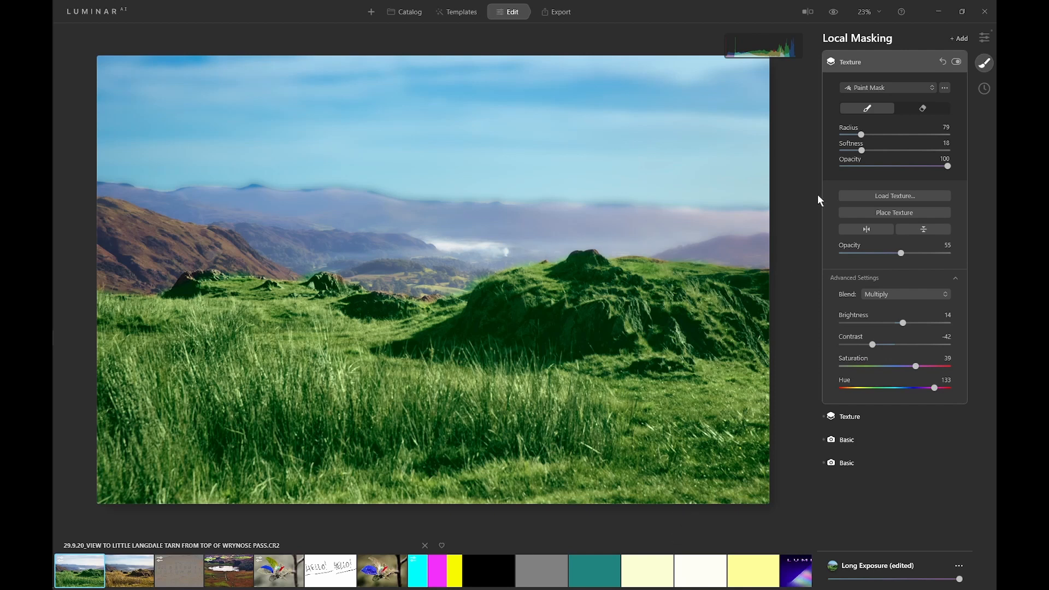
{"action": "left_click", "coordinate": [856, 62]}
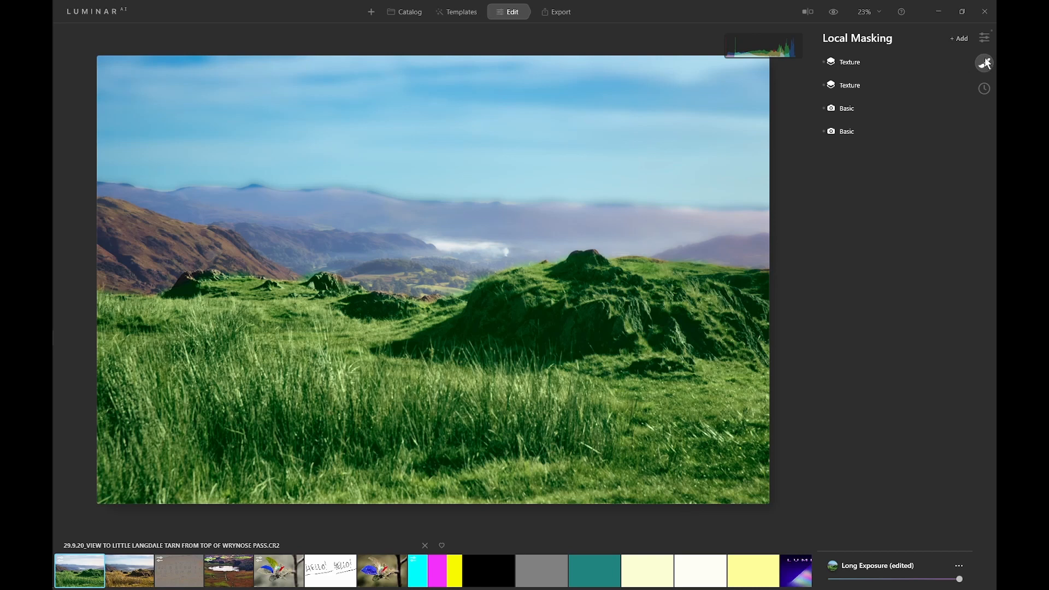
Step: Add another Texture layer, load Slight warm white.jpg into it and set its texture opacity to 100
{"action": "left_click", "coordinate": [960, 39]}
{"action": "left_click", "coordinate": [952, 74]}
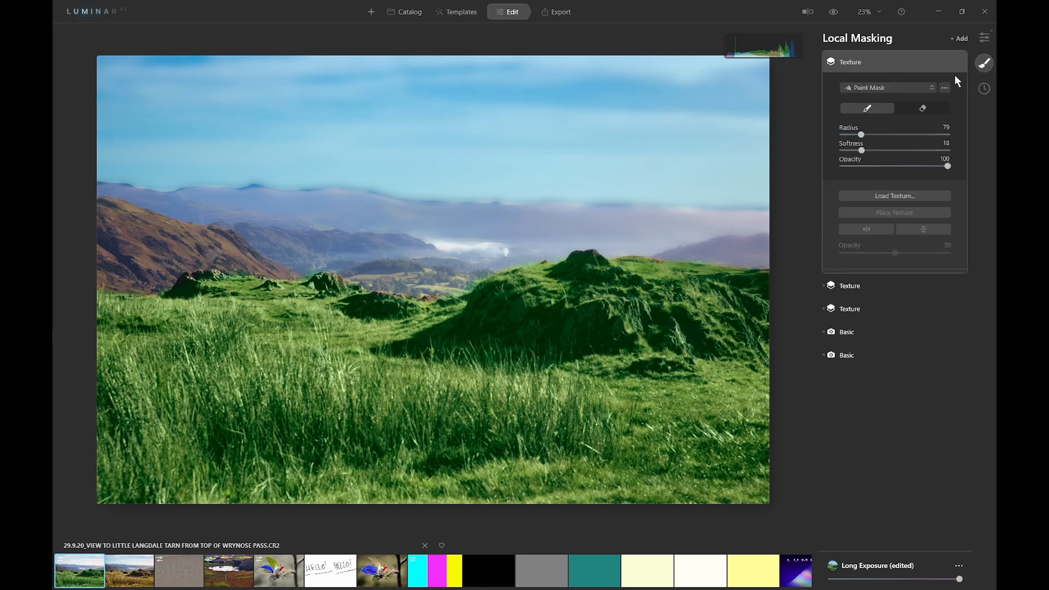
{"action": "left_click", "coordinate": [894, 195]}
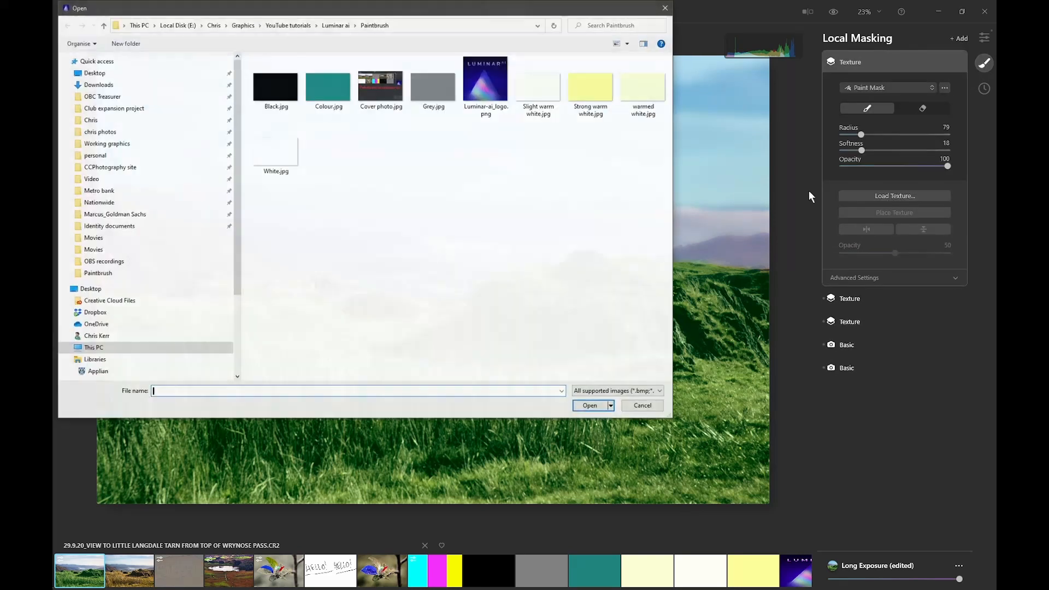
{"action": "left_click", "coordinate": [538, 98]}
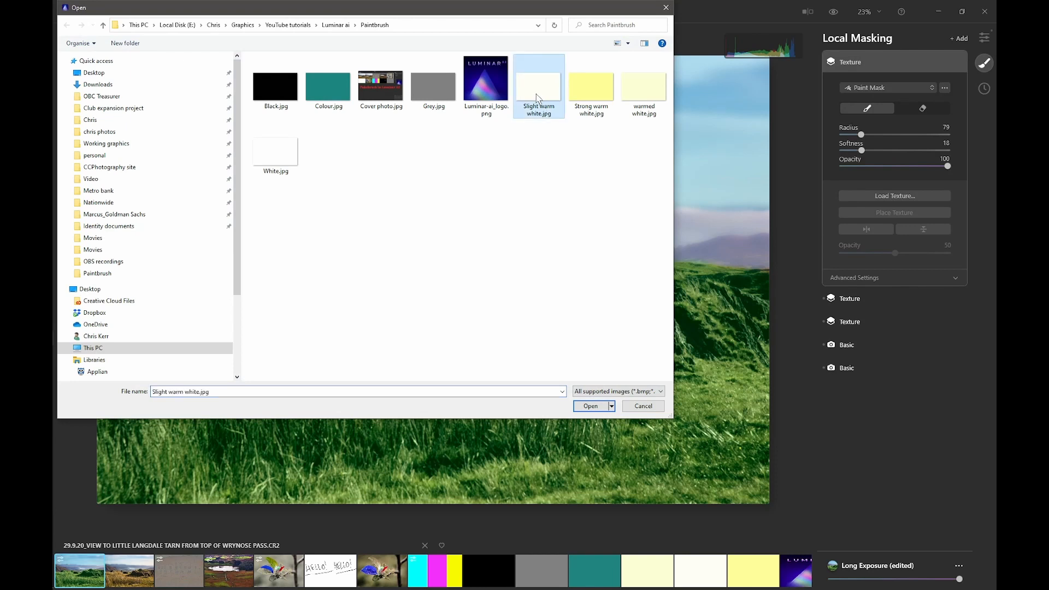
{"action": "double_click", "coordinate": [543, 95]}
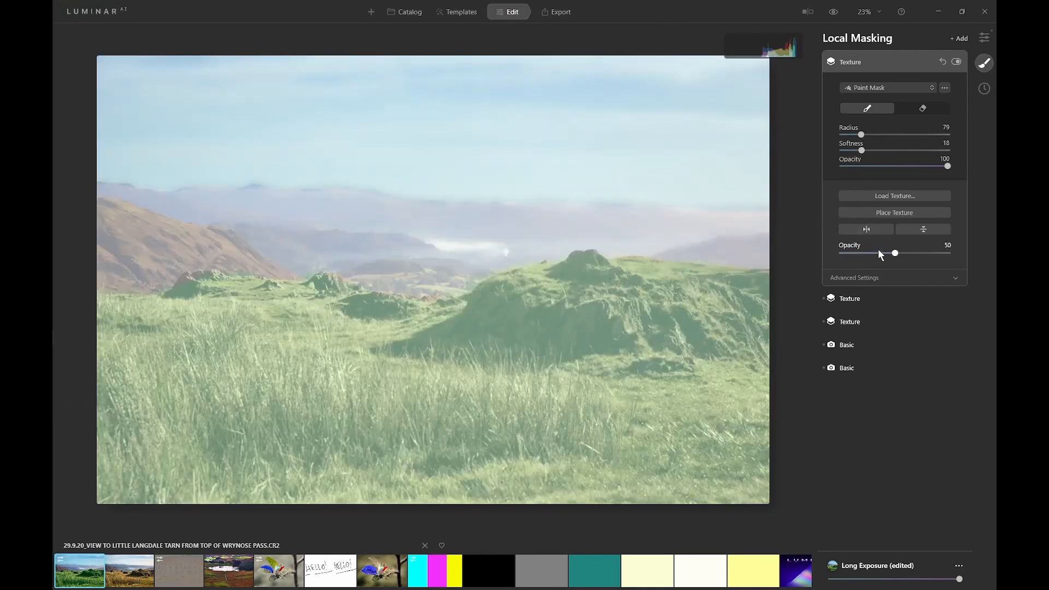
{"action": "left_click_drag", "start_coordinate": [894, 253], "coordinate": [964, 253]}
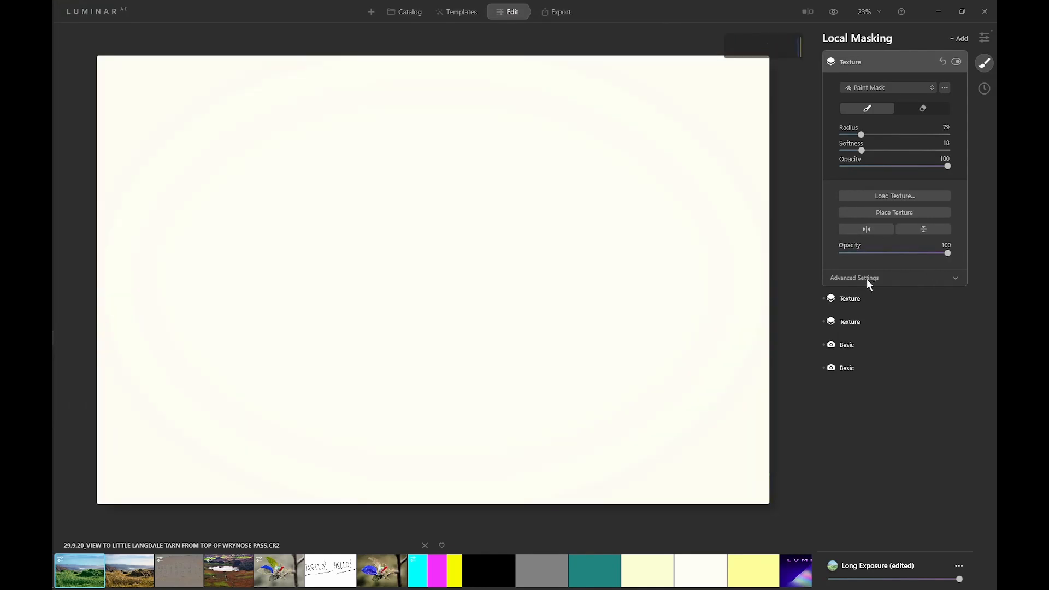
Step: Set the new texture to hue 73, saturation 57, contrast 34 and brightness 17, and its brush to radius 10 and softness 0
{"action": "left_click", "coordinate": [868, 279]}
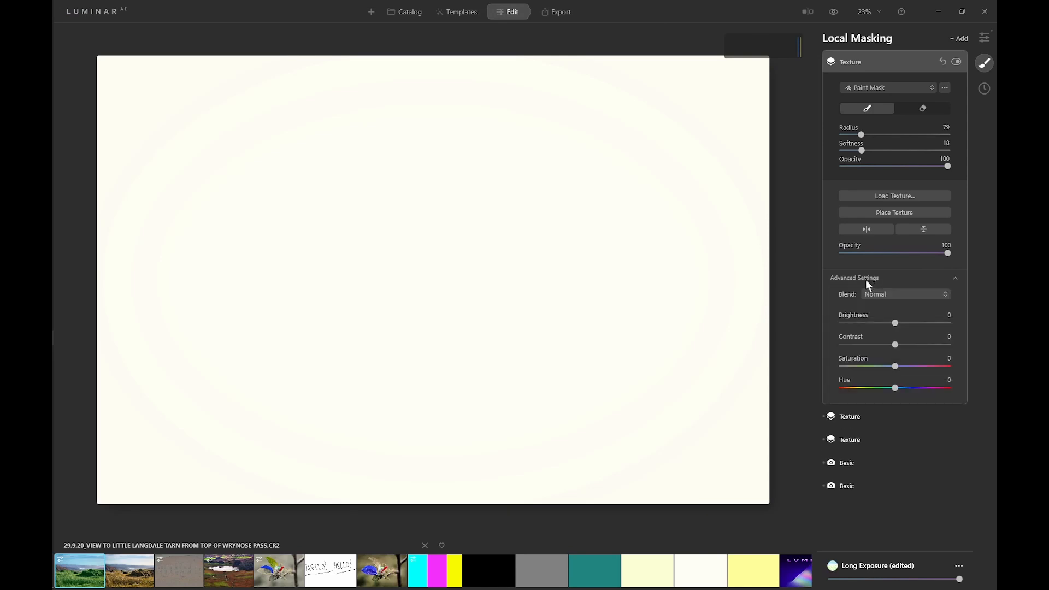
{"action": "left_click_drag", "start_coordinate": [894, 388], "coordinate": [903, 326]}
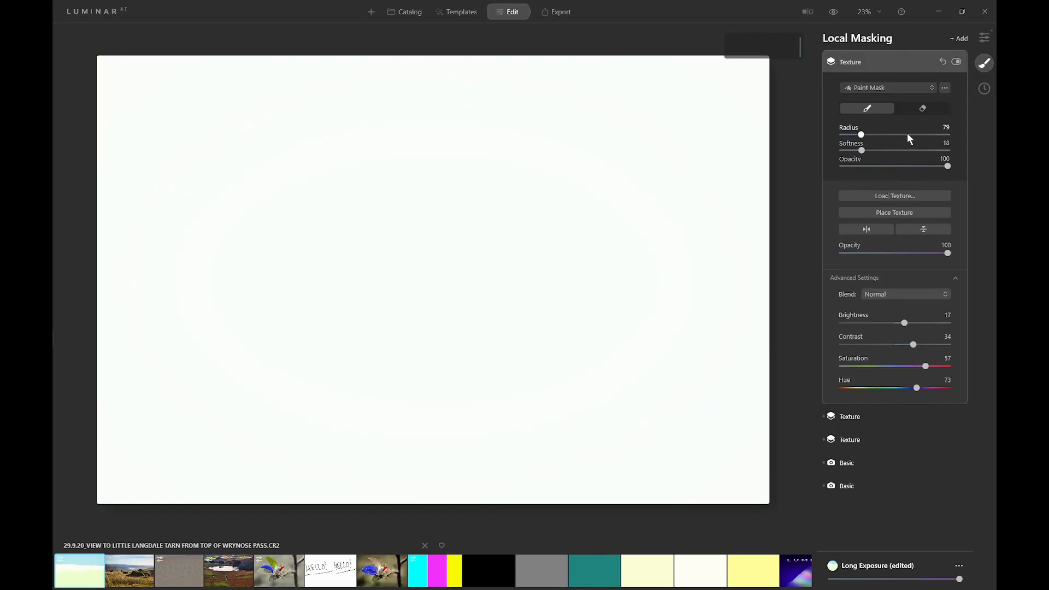
{"action": "mouse_move", "coordinate": [861, 134]}
{"action": "left_mouse_down"}
{"action": "mouse_move", "coordinate": [841, 135]}
{"action": "mouse_move", "coordinate": [842, 150]}
{"action": "left_mouse_up"}
Step: Paint the word LAKE freehand in capitals across the left part of the sky
{"action": "mouse_move", "coordinate": [155, 90]}
{"action": "left_mouse_down"}
{"action": "mouse_move", "coordinate": [180, 153]}
{"action": "mouse_move", "coordinate": [190, 154]}
{"action": "mouse_move", "coordinate": [209, 86]}
{"action": "mouse_move", "coordinate": [253, 158]}
{"action": "left_mouse_up"}
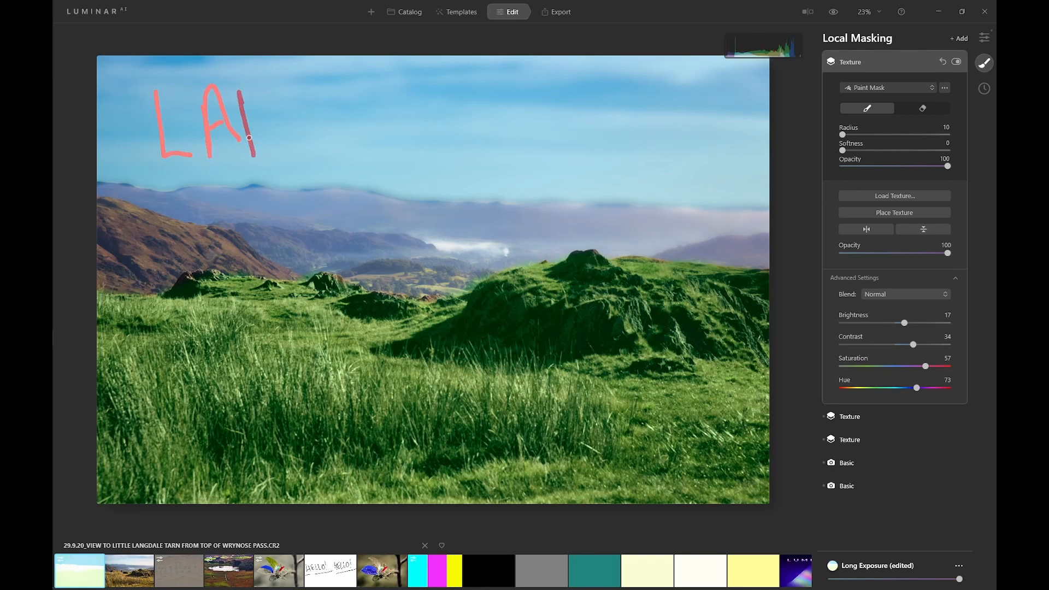
{"action": "mouse_move", "coordinate": [272, 100]}
{"action": "left_mouse_down"}
{"action": "mouse_move", "coordinate": [248, 129]}
{"action": "mouse_move", "coordinate": [289, 155]}
{"action": "left_mouse_up"}
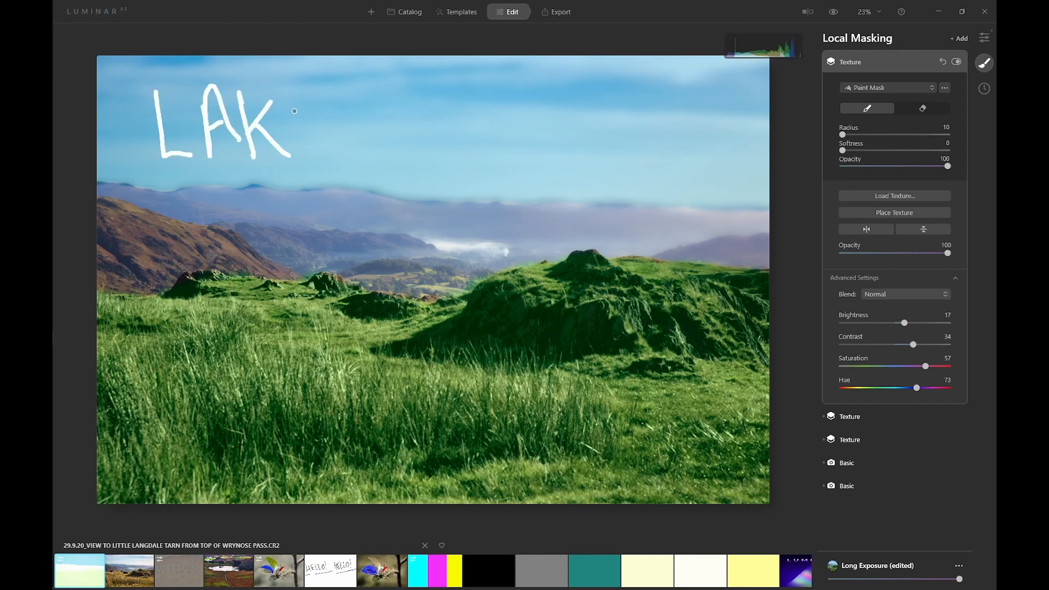
{"action": "left_click_drag", "start_coordinate": [290, 100], "coordinate": [322, 147]}
{"action": "mouse_move", "coordinate": [297, 126]}
{"action": "left_mouse_down"}
{"action": "mouse_move", "coordinate": [319, 125]}
{"action": "mouse_move", "coordinate": [295, 94]}
{"action": "mouse_move", "coordinate": [332, 97]}
{"action": "left_mouse_up"}
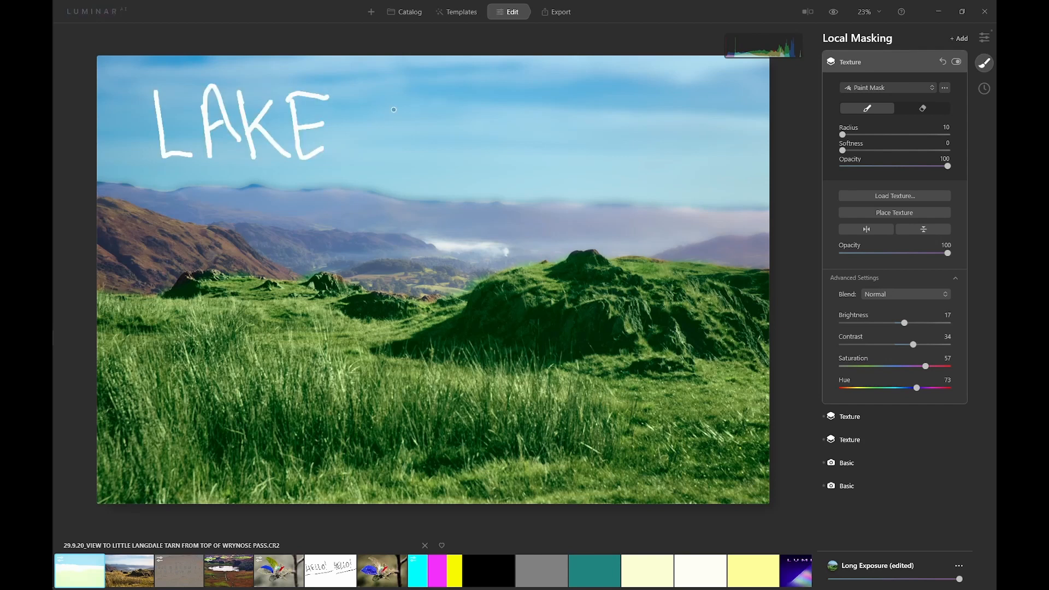
Step: Paint the word DISTRICT freehand to the right of LAKE and underline both words with one long stroke
{"action": "mouse_move", "coordinate": [394, 109]}
{"action": "left_mouse_down"}
{"action": "mouse_move", "coordinate": [391, 141]}
{"action": "mouse_move", "coordinate": [394, 109]}
{"action": "mouse_move", "coordinate": [451, 146]}
{"action": "left_mouse_up"}
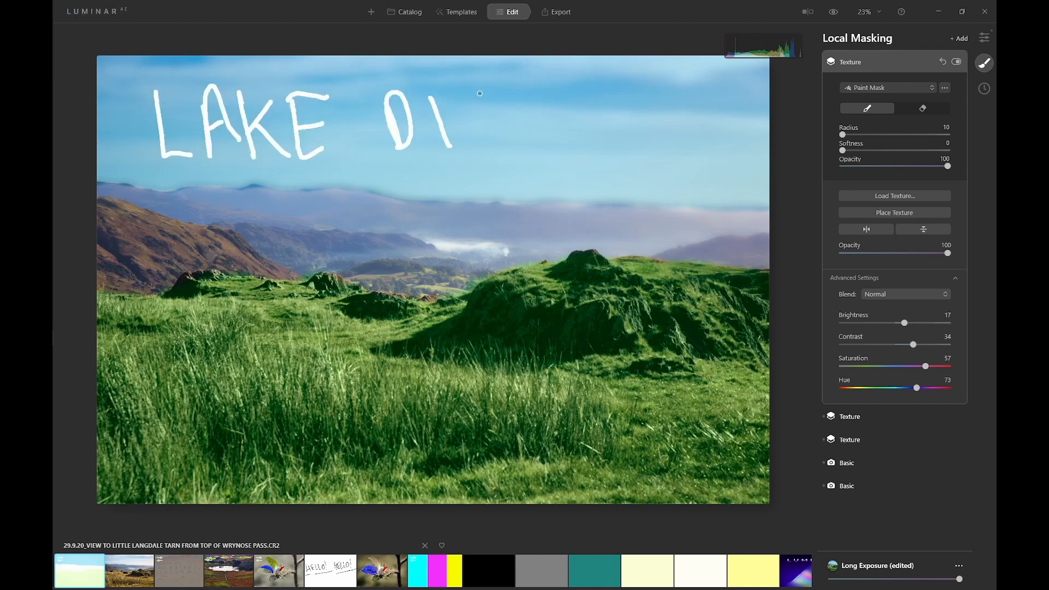
{"action": "left_click_drag", "start_coordinate": [484, 95], "coordinate": [471, 143]}
{"action": "left_click_drag", "start_coordinate": [503, 96], "coordinate": [539, 99]}
{"action": "left_click_drag", "start_coordinate": [524, 102], "coordinate": [530, 145]}
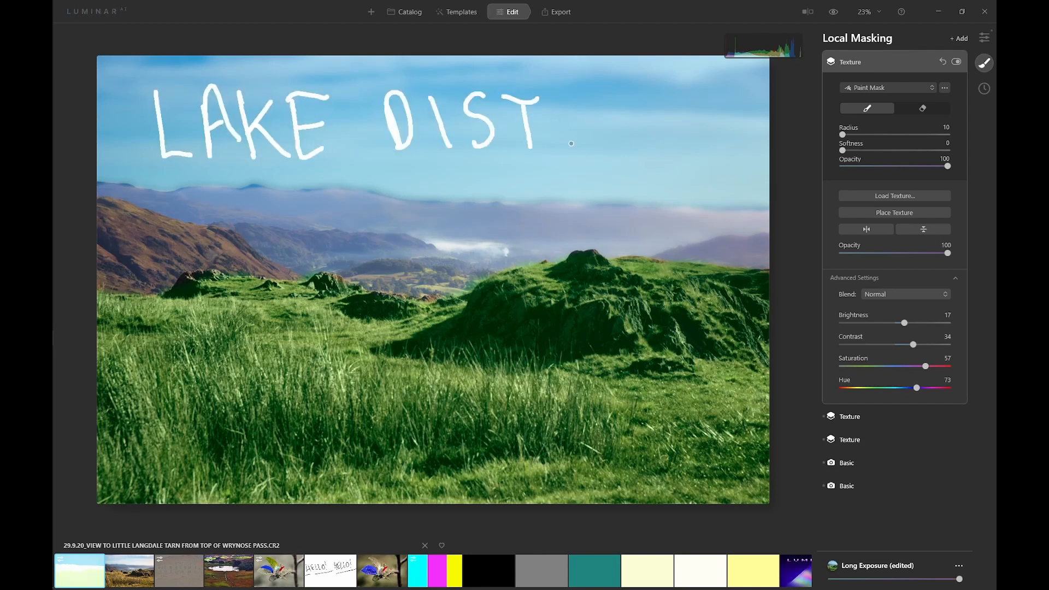
{"action": "left_click_drag", "start_coordinate": [560, 87], "coordinate": [562, 143]}
{"action": "left_click_drag", "start_coordinate": [561, 87], "coordinate": [589, 143]}
{"action": "left_click_drag", "start_coordinate": [615, 96], "coordinate": [621, 148]}
{"action": "left_click_drag", "start_coordinate": [649, 97], "coordinate": [663, 121]}
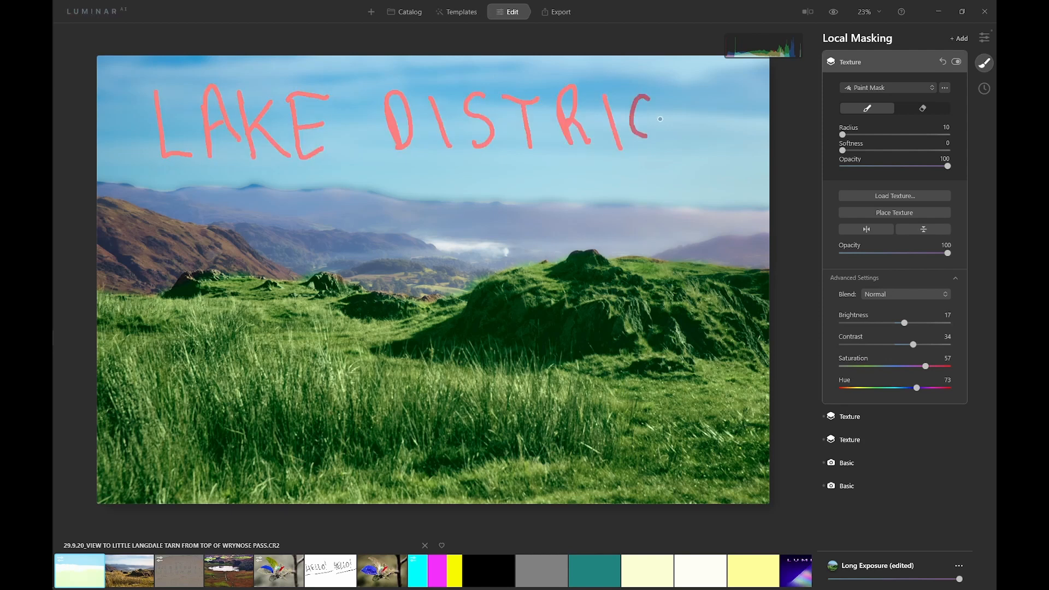
{"action": "mouse_move", "coordinate": [661, 85]}
{"action": "left_mouse_down"}
{"action": "mouse_move", "coordinate": [703, 78]}
{"action": "mouse_move", "coordinate": [700, 146]}
{"action": "left_mouse_up"}
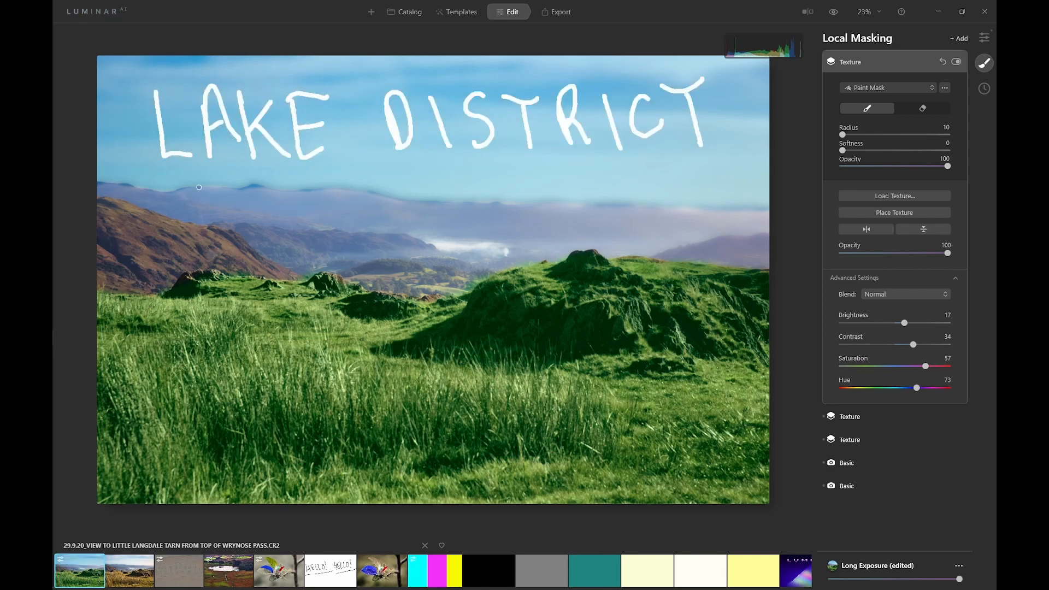
{"action": "left_click_drag", "start_coordinate": [155, 168], "coordinate": [721, 156]}
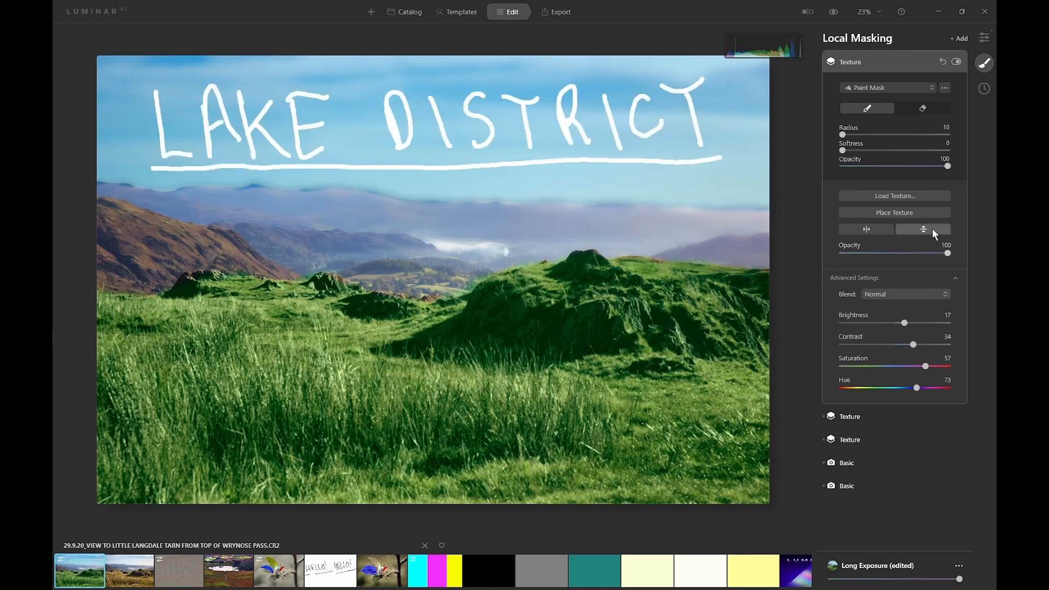
Step: Change the lettering texture's blend mode to Subtract and collapse the layer
{"action": "left_click", "coordinate": [883, 295]}
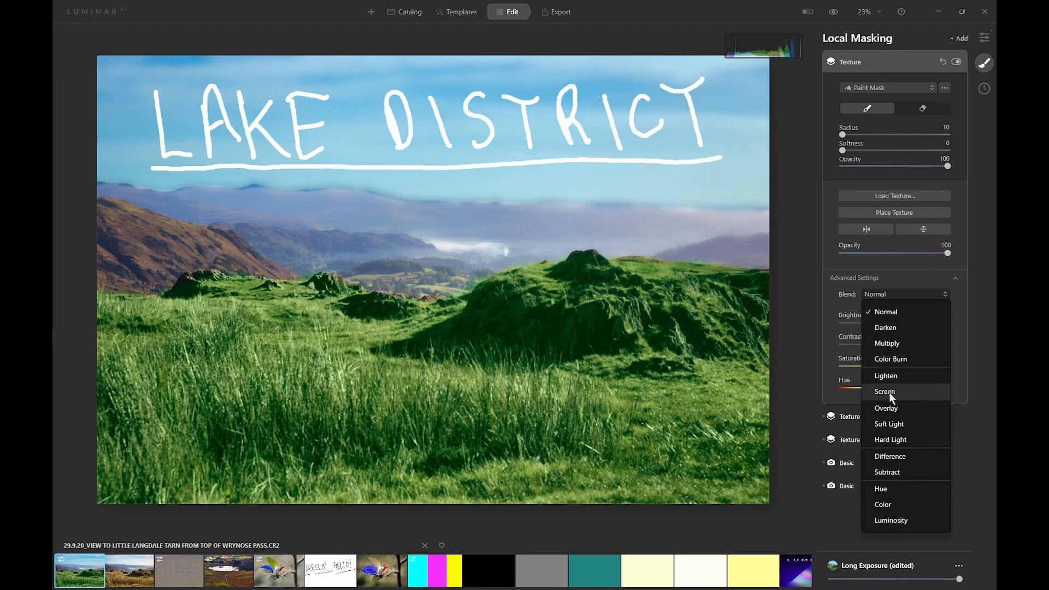
{"action": "left_click", "coordinate": [891, 471]}
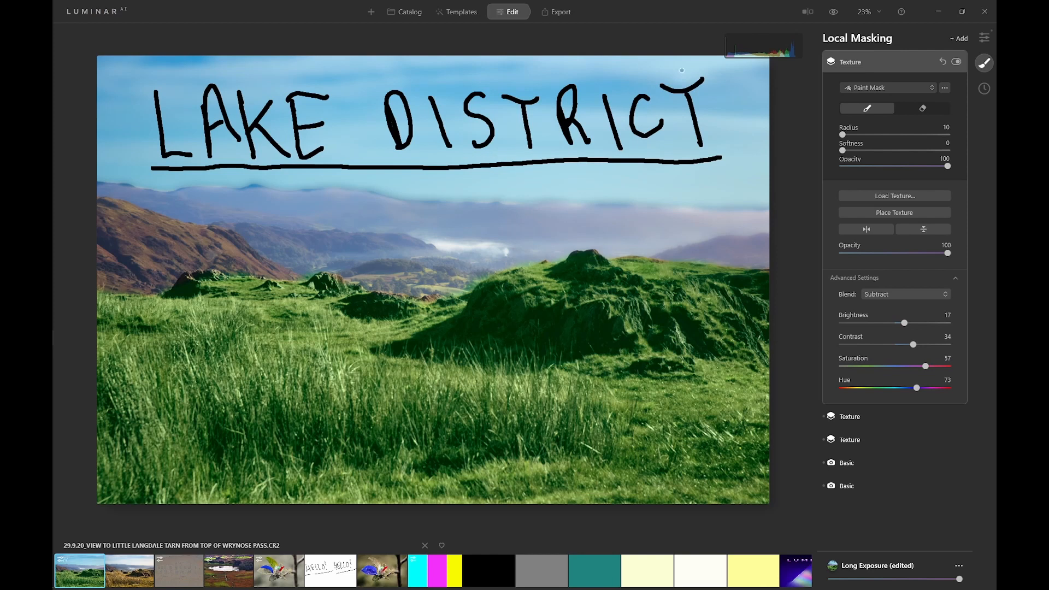
{"action": "left_click", "coordinate": [854, 61]}
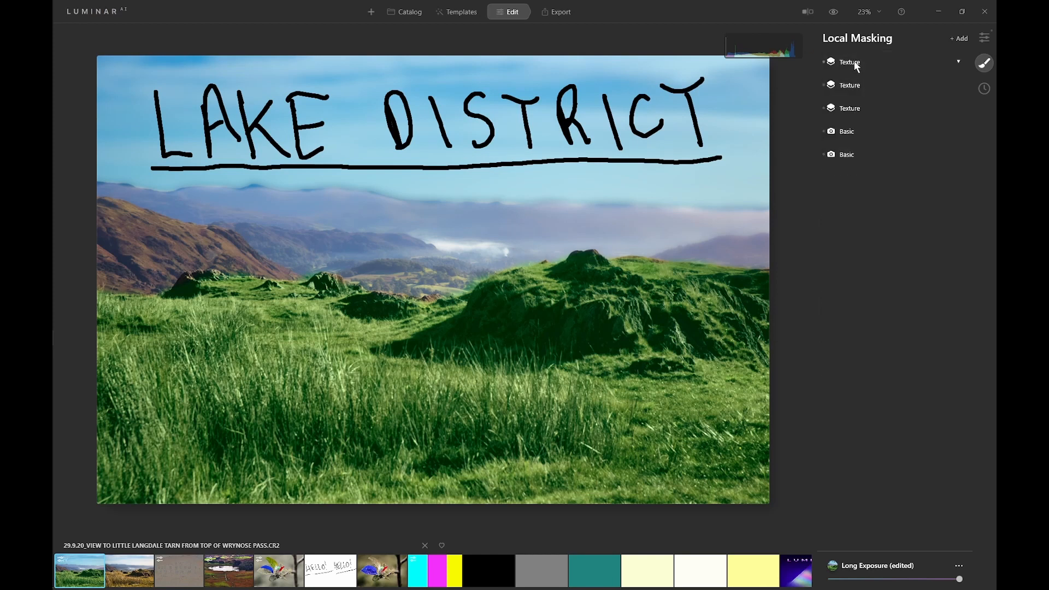